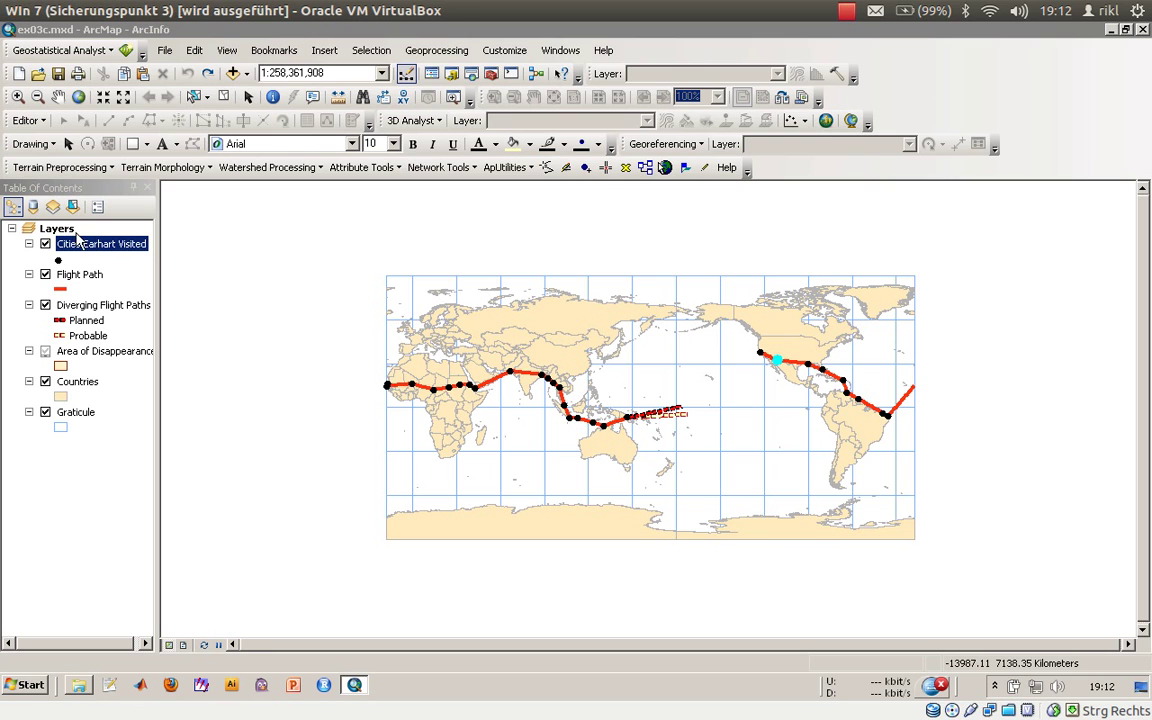
# Step: Preview the Flight Path and Diverging Flight Paths attribute tables, then close both
pyautogui.rightClick(84, 248)
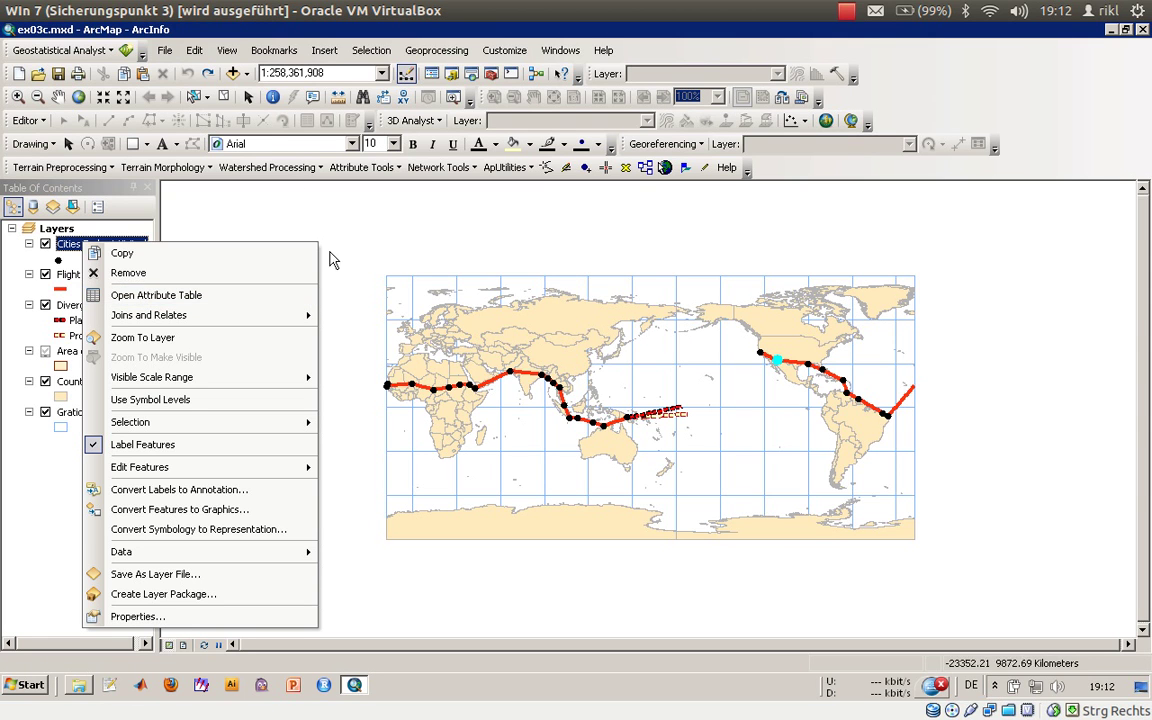
pyautogui.click(258, 33)
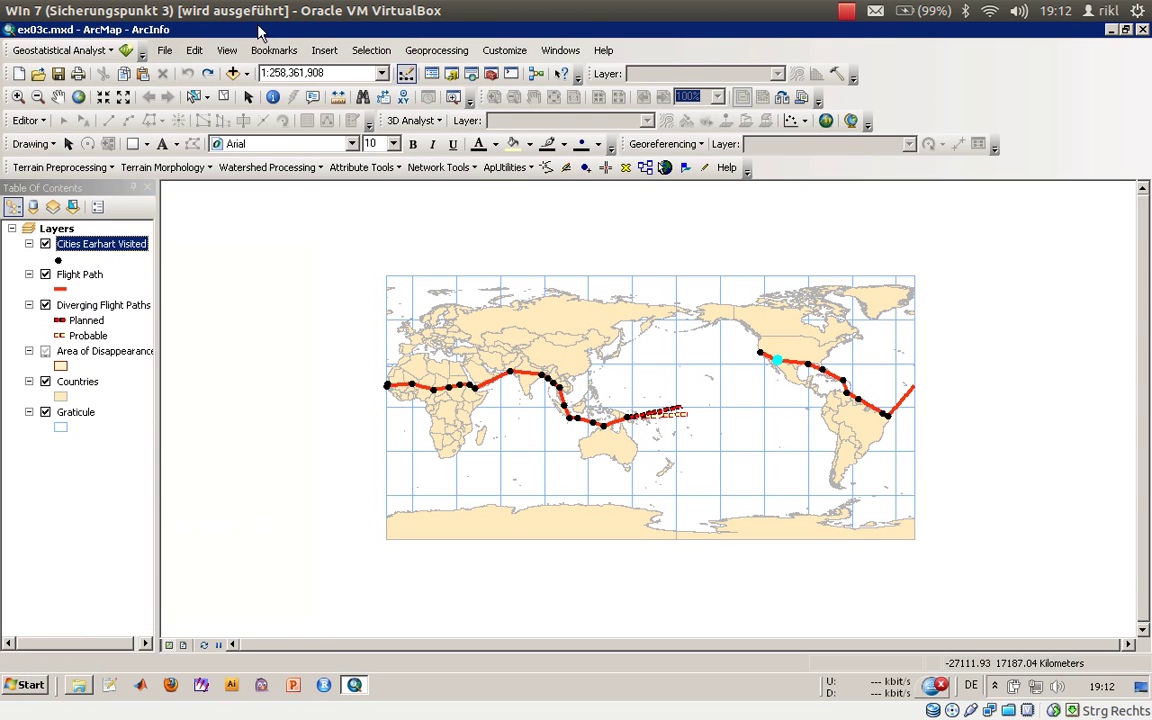
pyautogui.rightClick(80, 275)
pyautogui.click(128, 335)
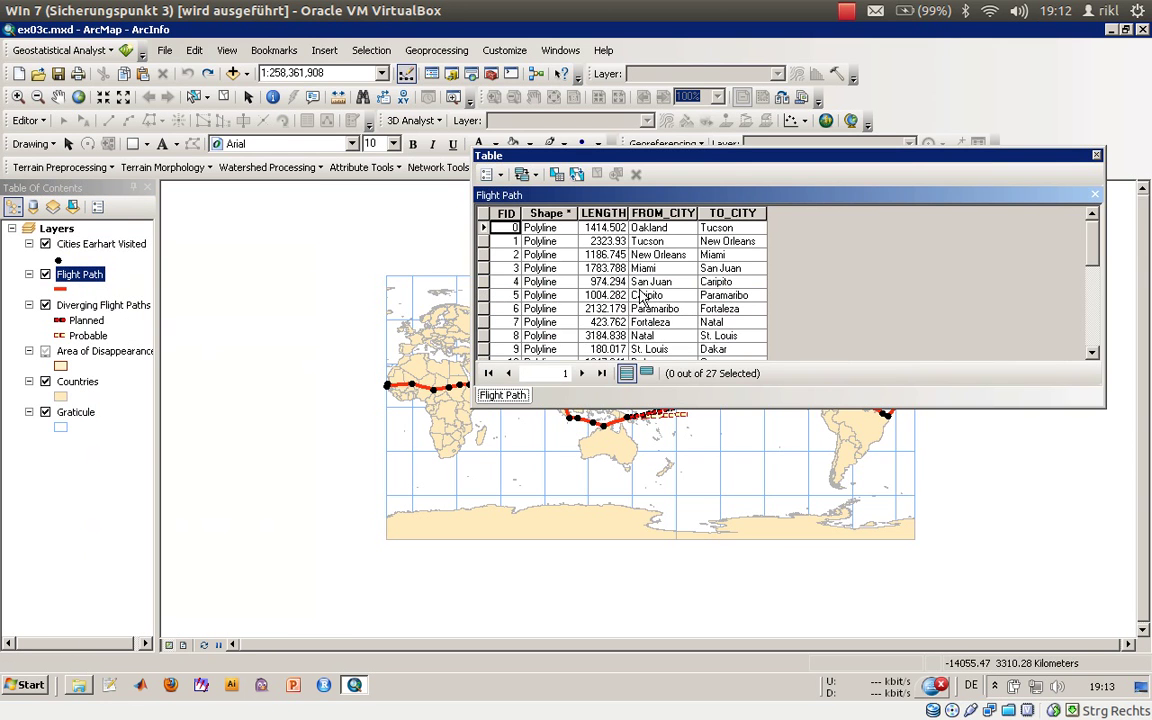
pyautogui.scroll(-6, 652, 240)
pyautogui.scroll(6, 652, 240)
pyautogui.hotkey('ctrl', 'F4')
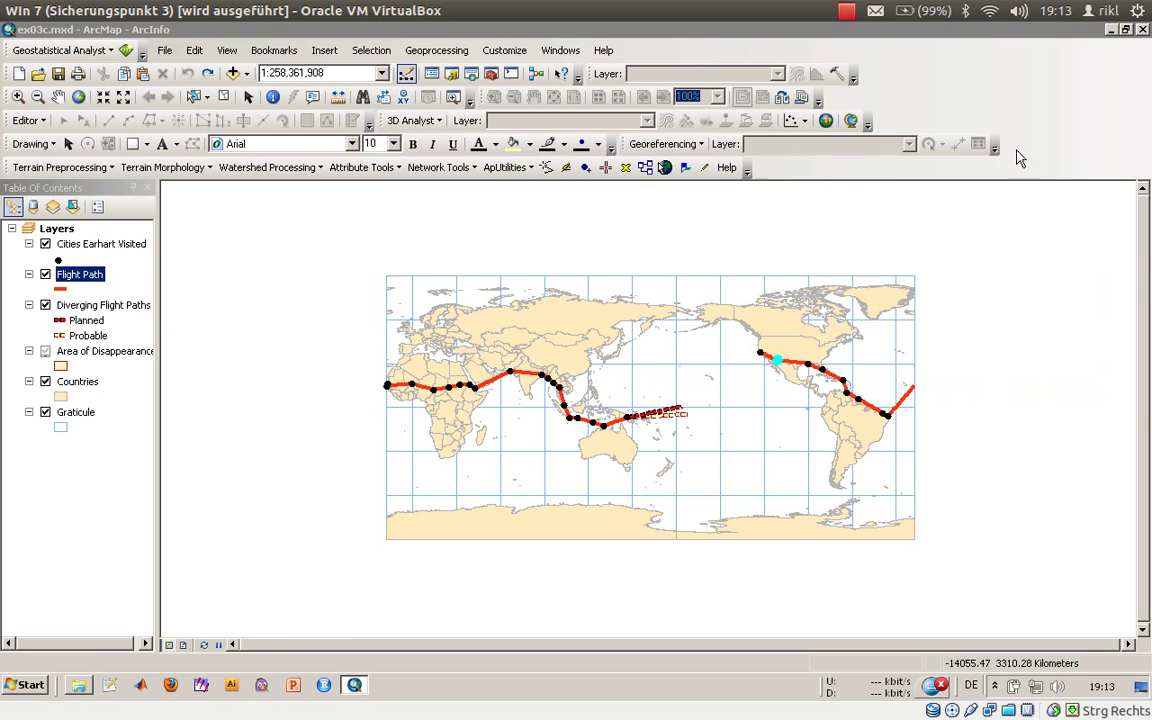
pyautogui.rightClick(90, 305)
pyautogui.click(159, 335)
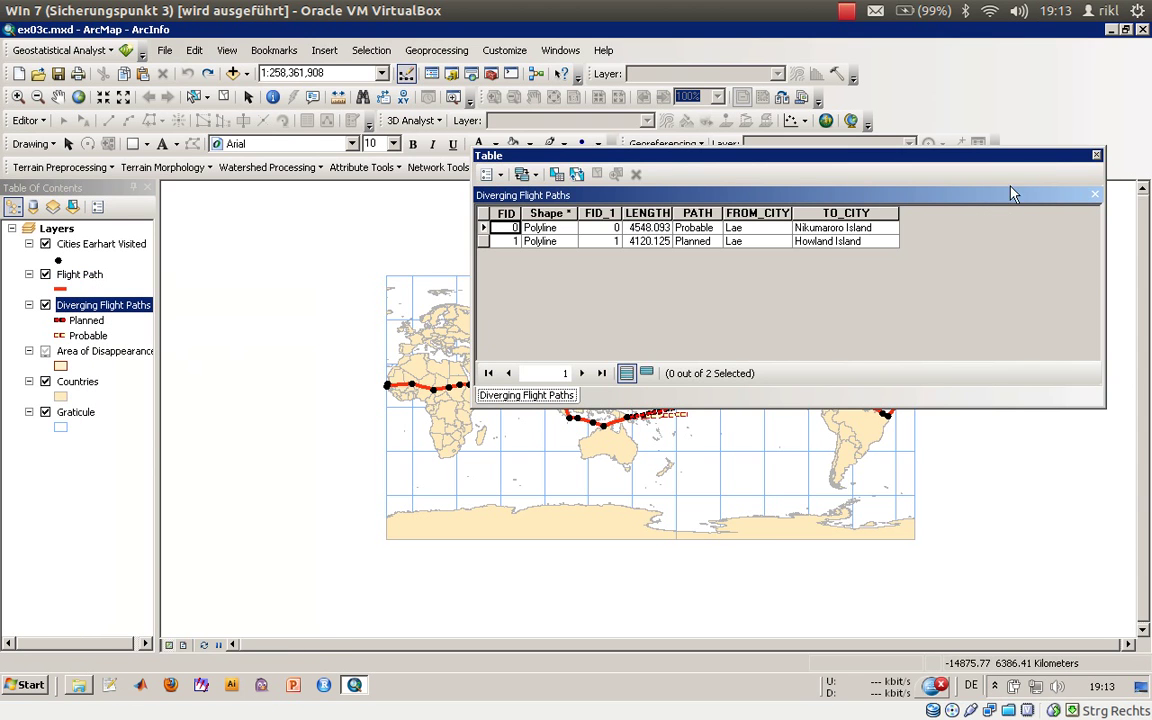
pyautogui.hotkey('ctrl', 'F4')
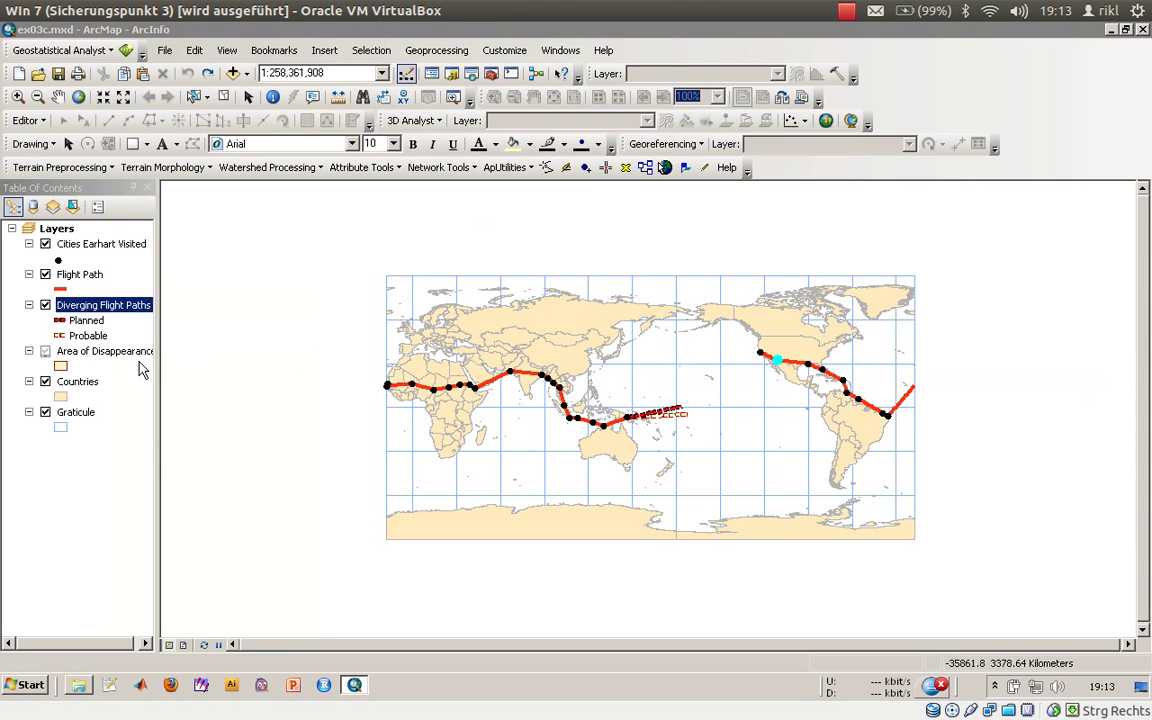
# Step: Open the Cities Earhart Visited attribute table and enlarge it to show all rows and columns
pyautogui.click(80, 246)
pyautogui.rightClick(82, 252)
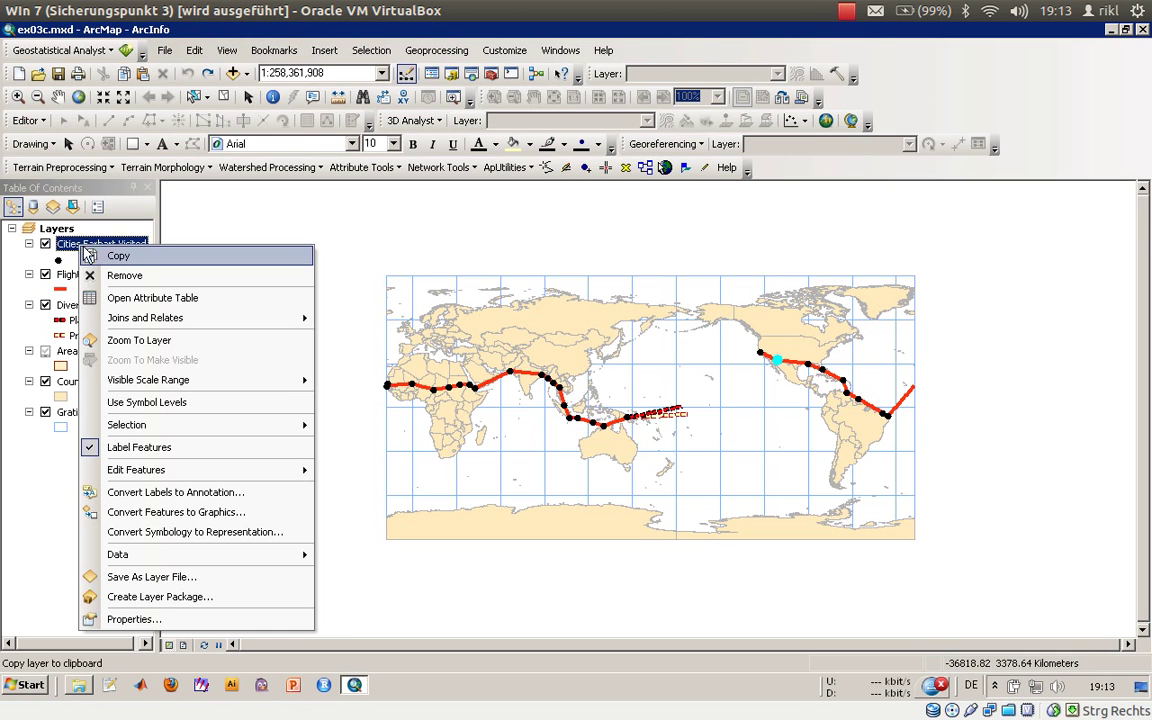
pyautogui.click(140, 277)
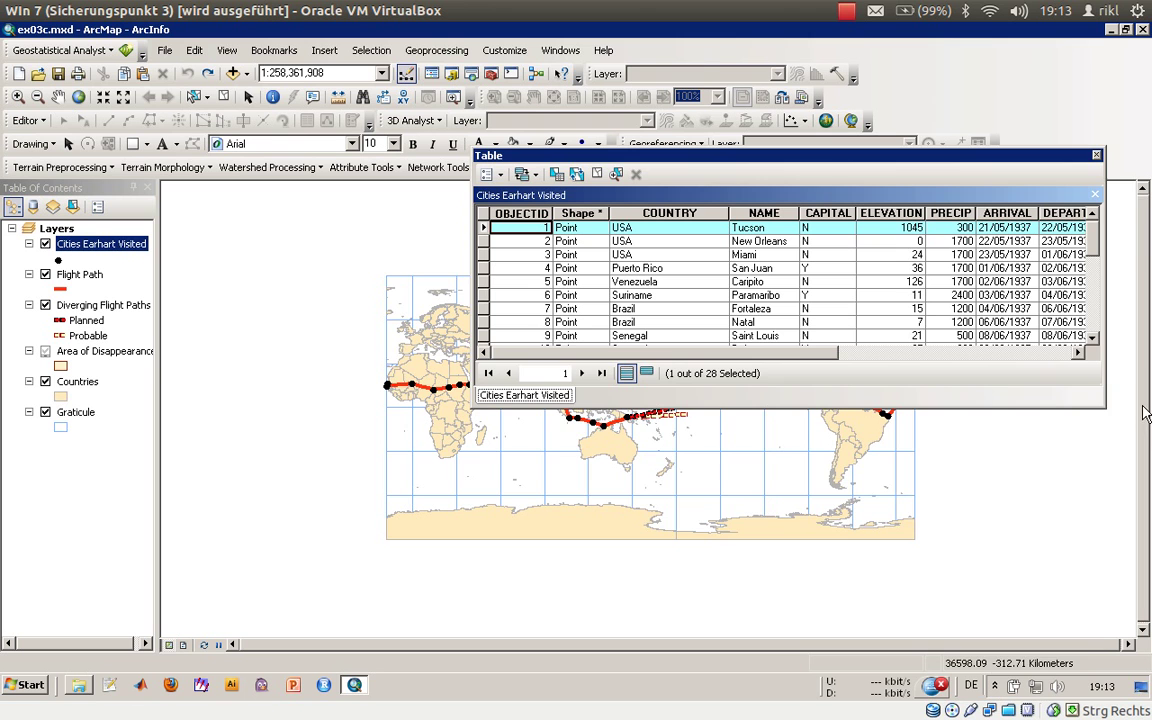
pyautogui.moveTo(1102, 405); pyautogui.dragTo(1088, 640)
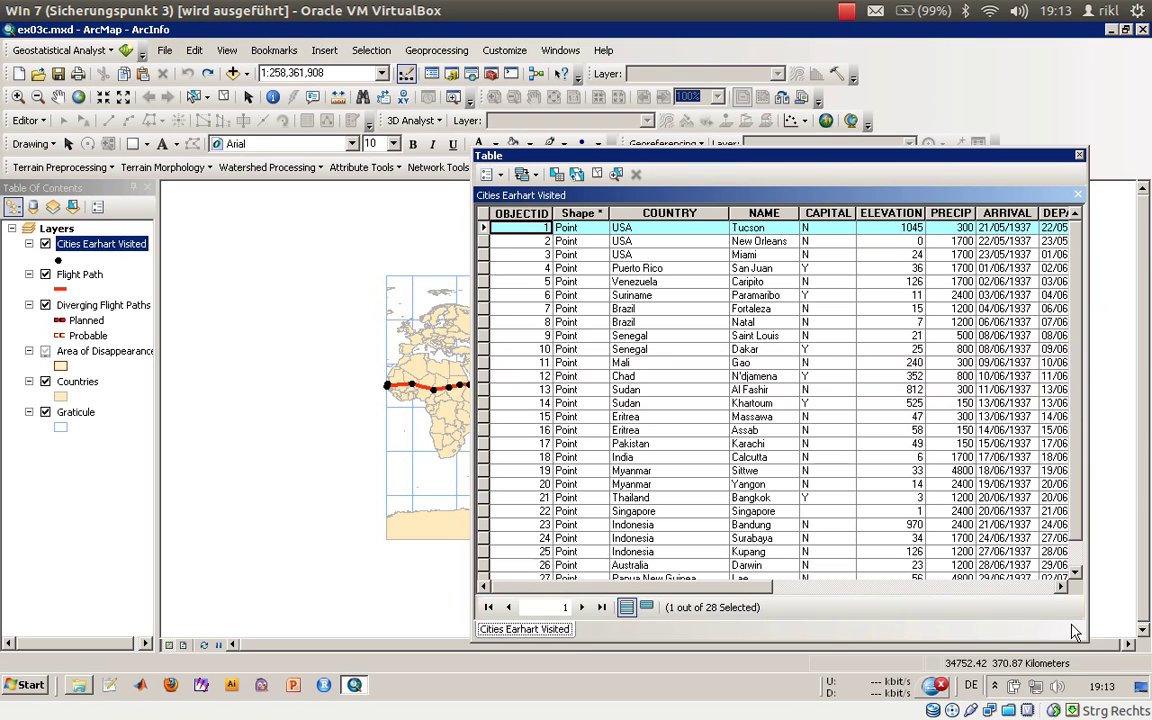
pyautogui.moveTo(470, 387); pyautogui.dragTo(214, 381)
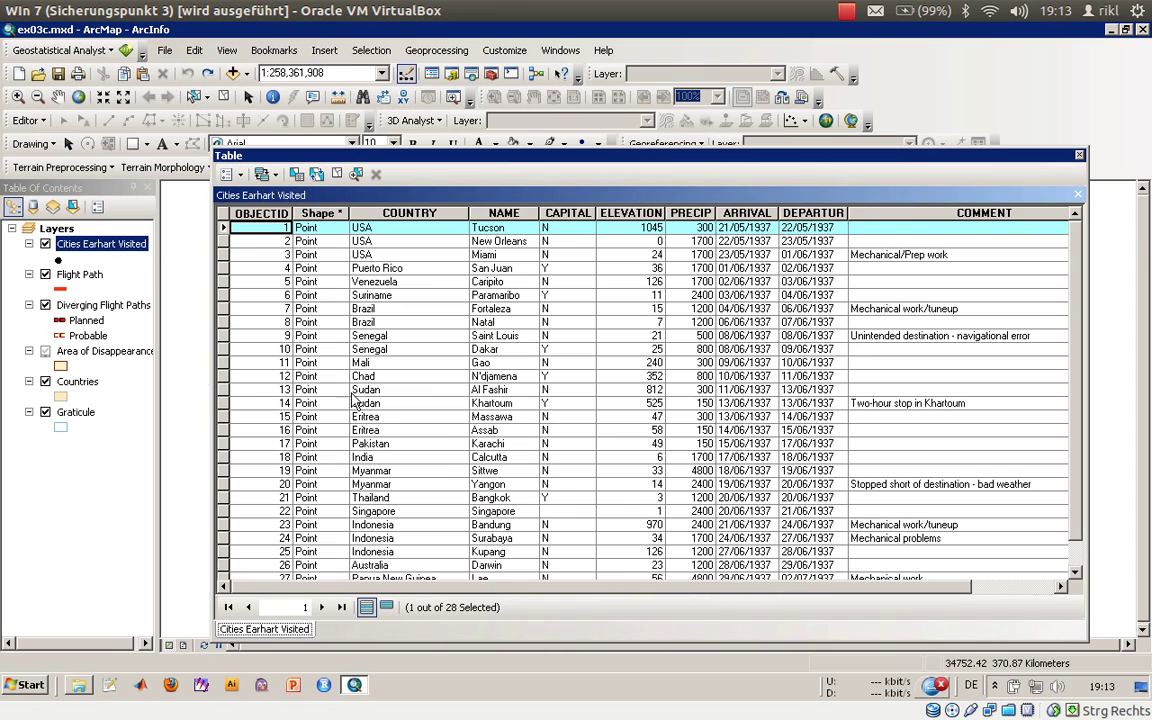
# Step: Shorten the table window and move it below the map so the route stays visible
pyautogui.click(390, 233)
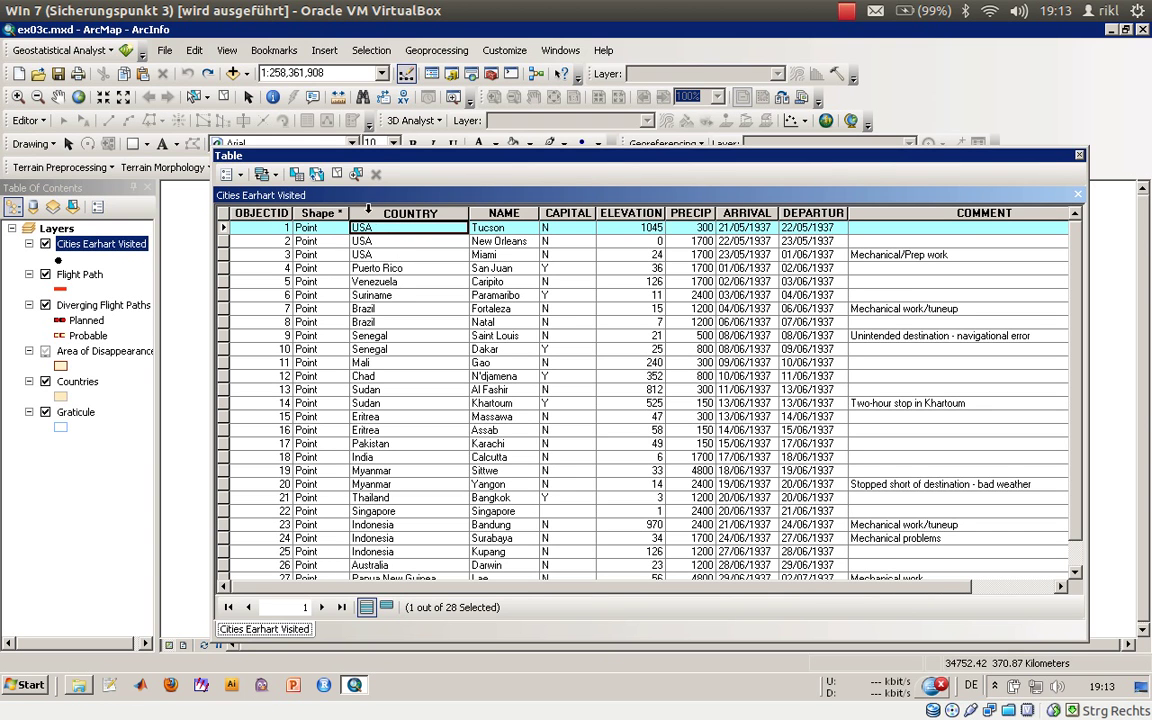
pyautogui.moveTo(310, 150); pyautogui.dragTo(262, 328)
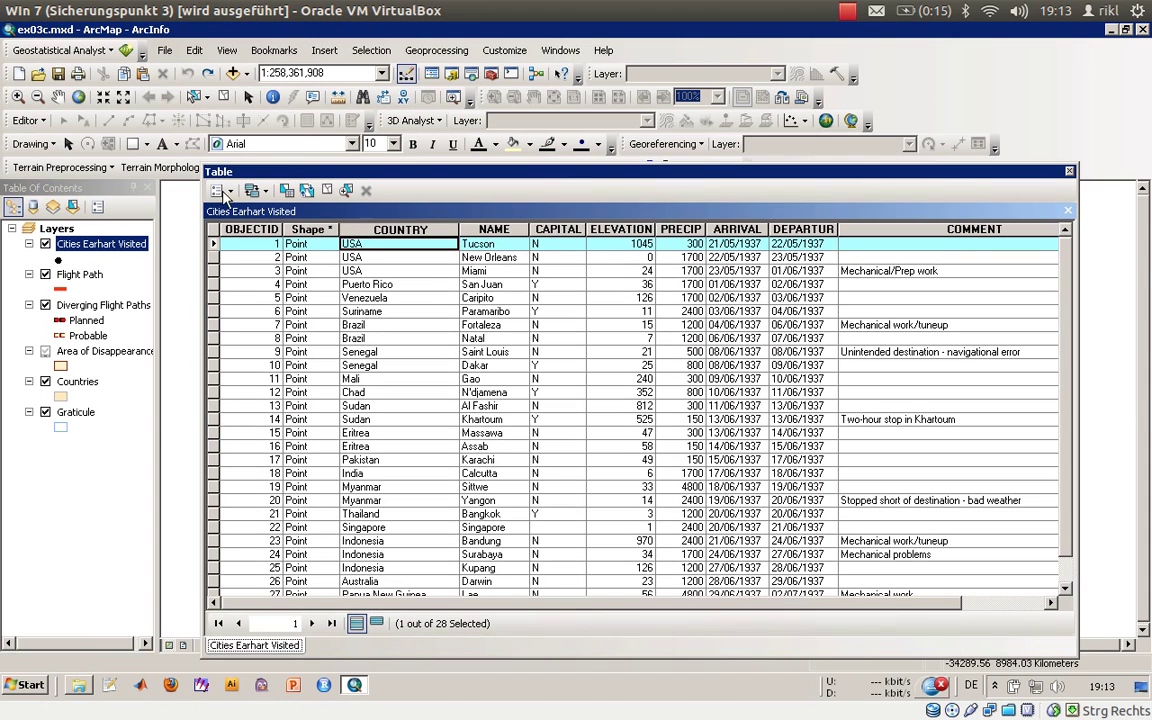
pyautogui.moveTo(204, 170); pyautogui.dragTo(214, 360)
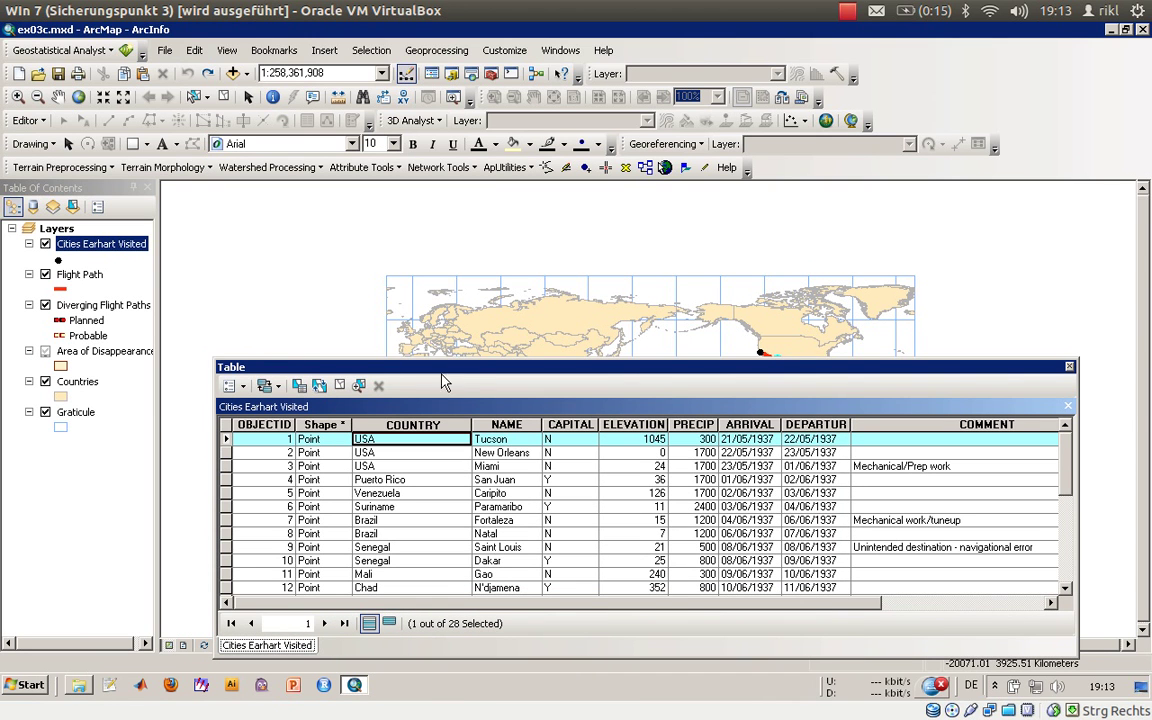
pyautogui.moveTo(461, 374); pyautogui.dragTo(462, 420)
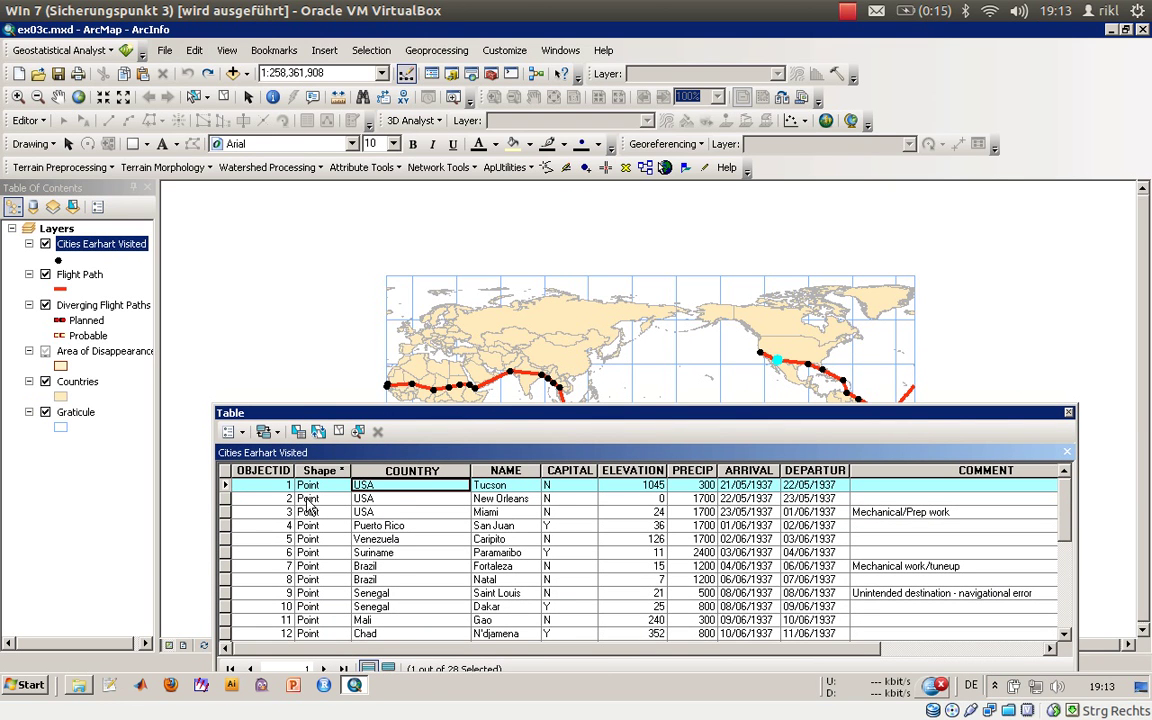
# Step: Select the Miami record and widen the COUNTRY and NAME columns
pyautogui.click(226, 498)
pyautogui.click(226, 513)
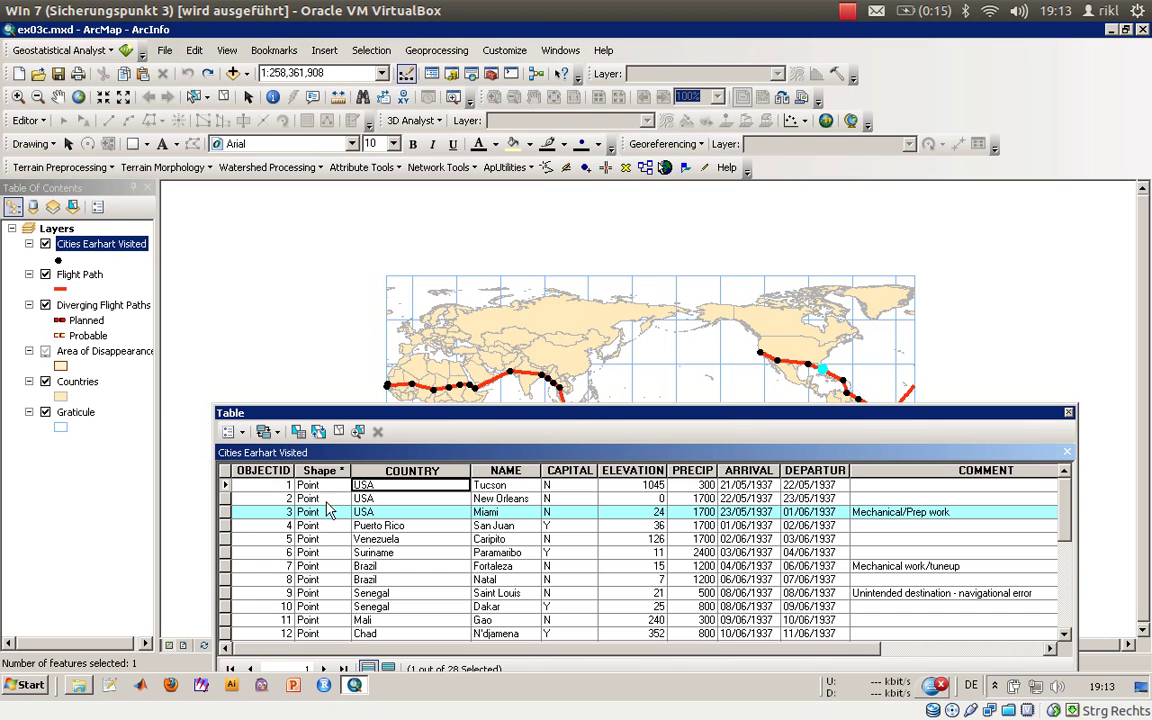
pyautogui.moveTo(472, 470)
pyautogui.mouseDown()
pyautogui.moveTo(410, 465)
pyautogui.moveTo(477, 470)
pyautogui.mouseUp()
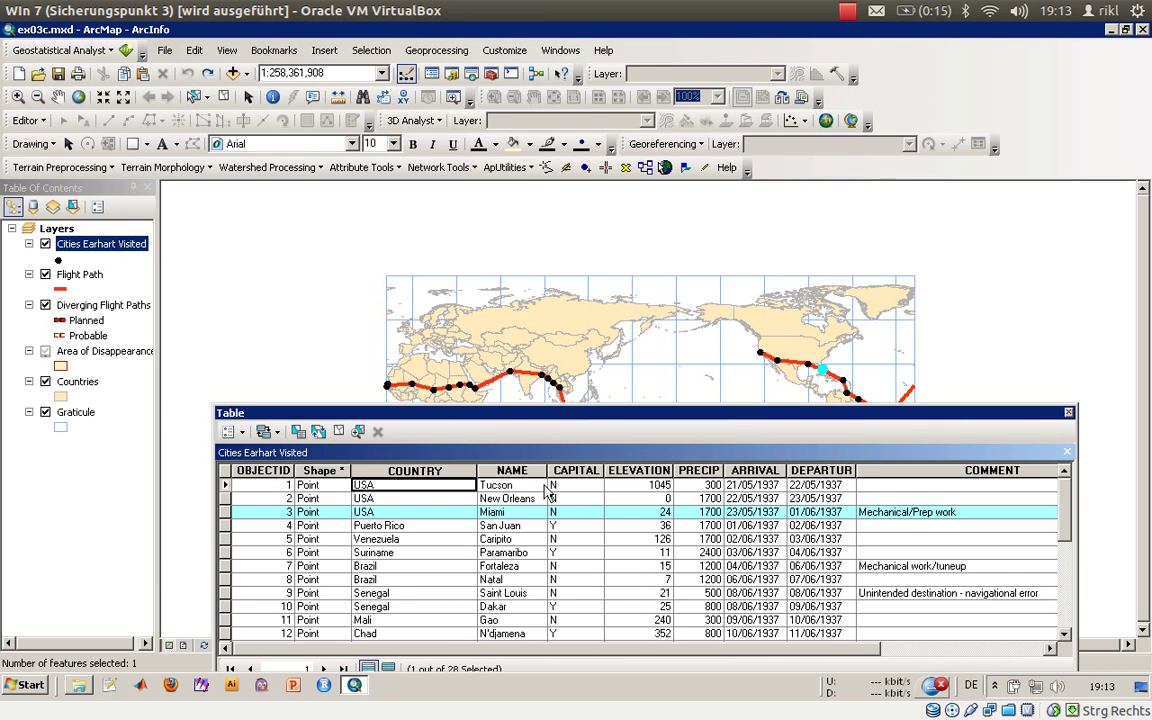
pyautogui.moveTo(547, 470)
pyautogui.mouseDown()
pyautogui.moveTo(594, 470)
pyautogui.moveTo(566, 470)
pyautogui.mouseUp()
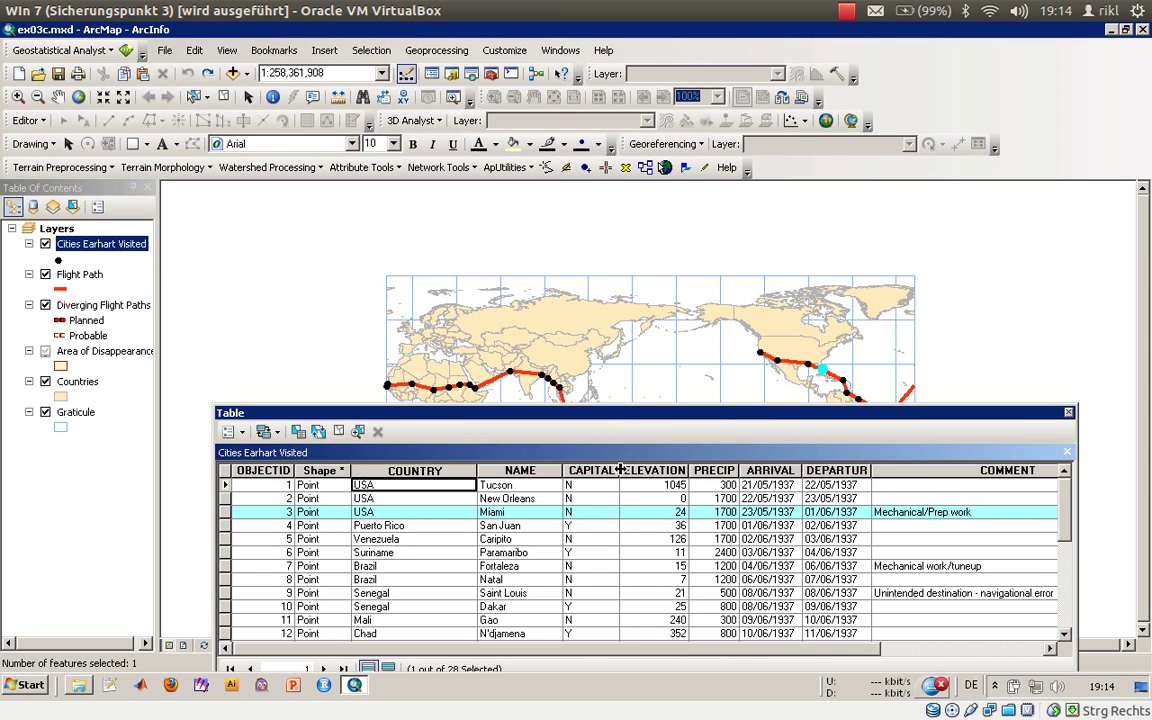
# Step: Hide and restore the CAPITAL column, then dismiss its field options without deleting it
pyautogui.moveTo(620, 470); pyautogui.dragTo(562, 470)
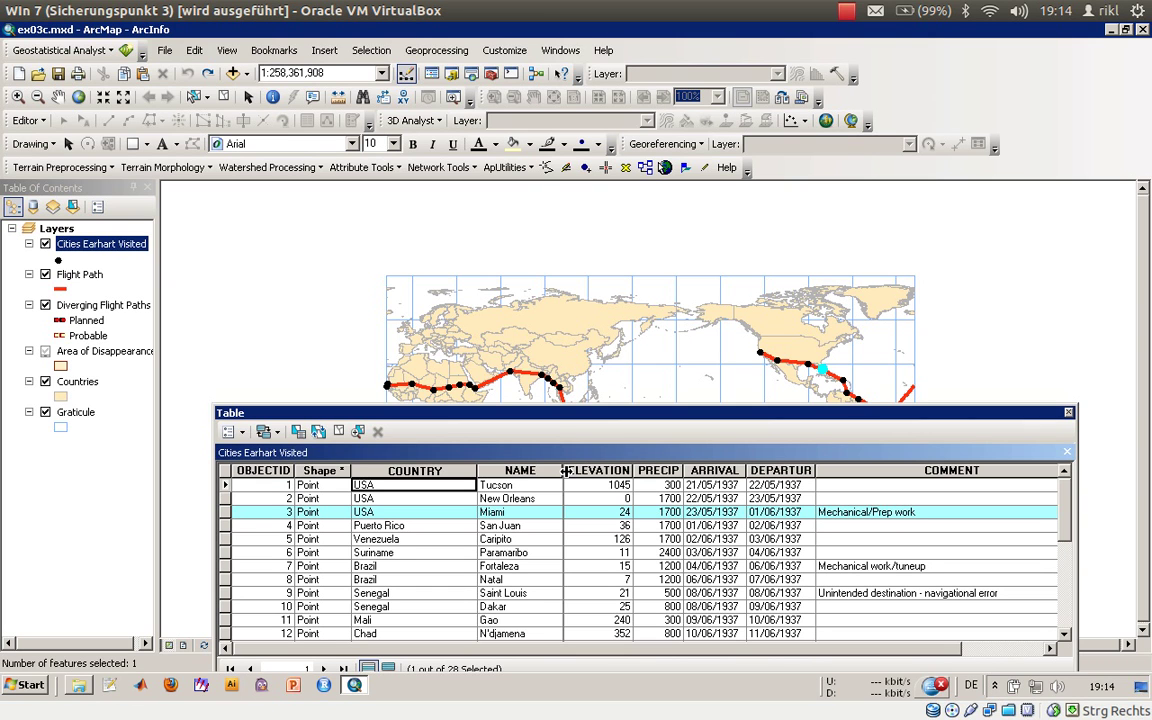
pyautogui.moveTo(566, 470); pyautogui.dragTo(638, 470)
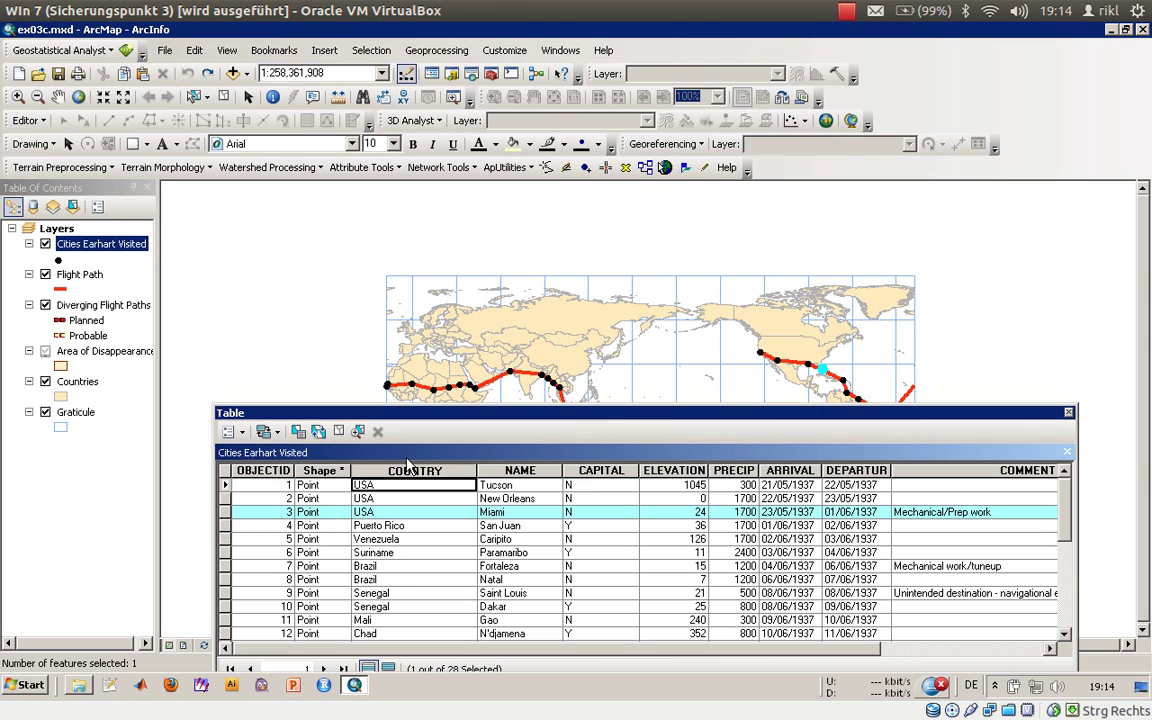
pyautogui.click(619, 470)
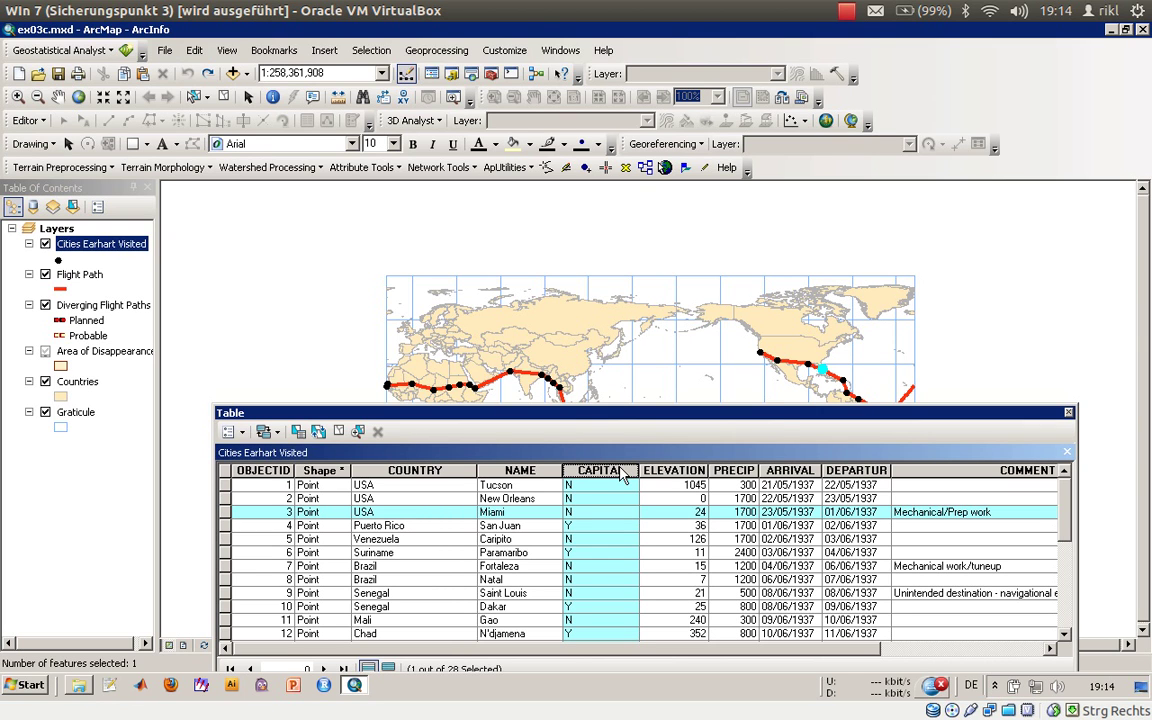
pyautogui.rightClick(620, 467)
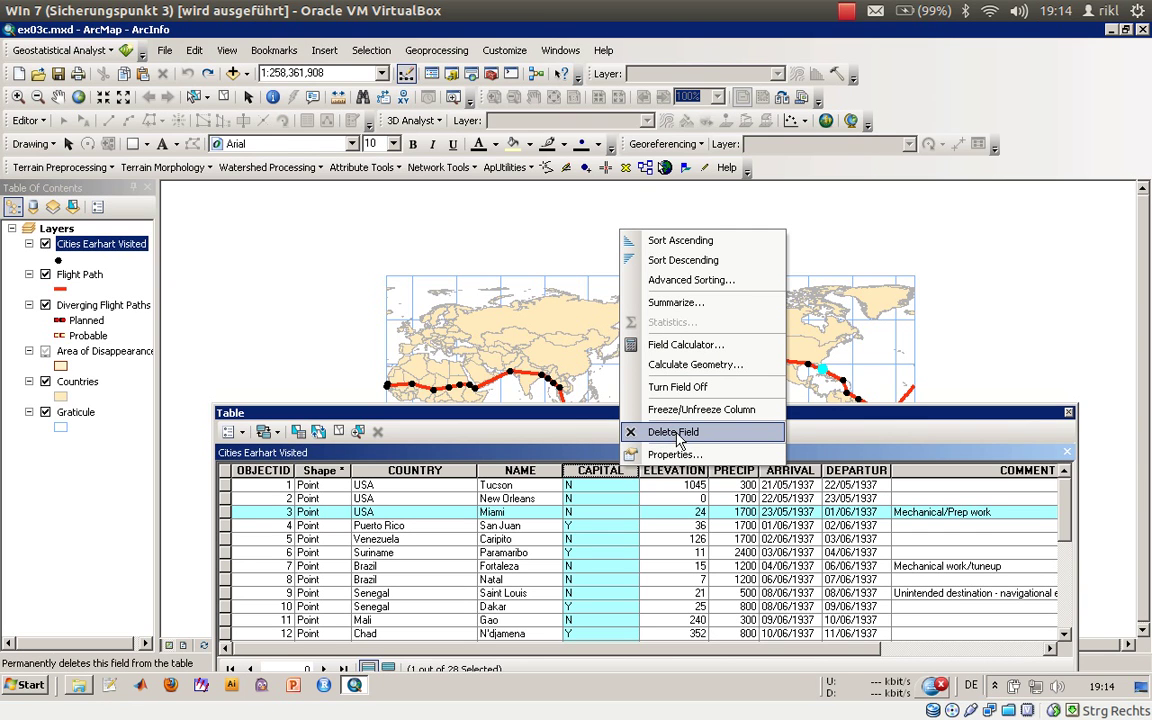
pyautogui.click(518, 393)
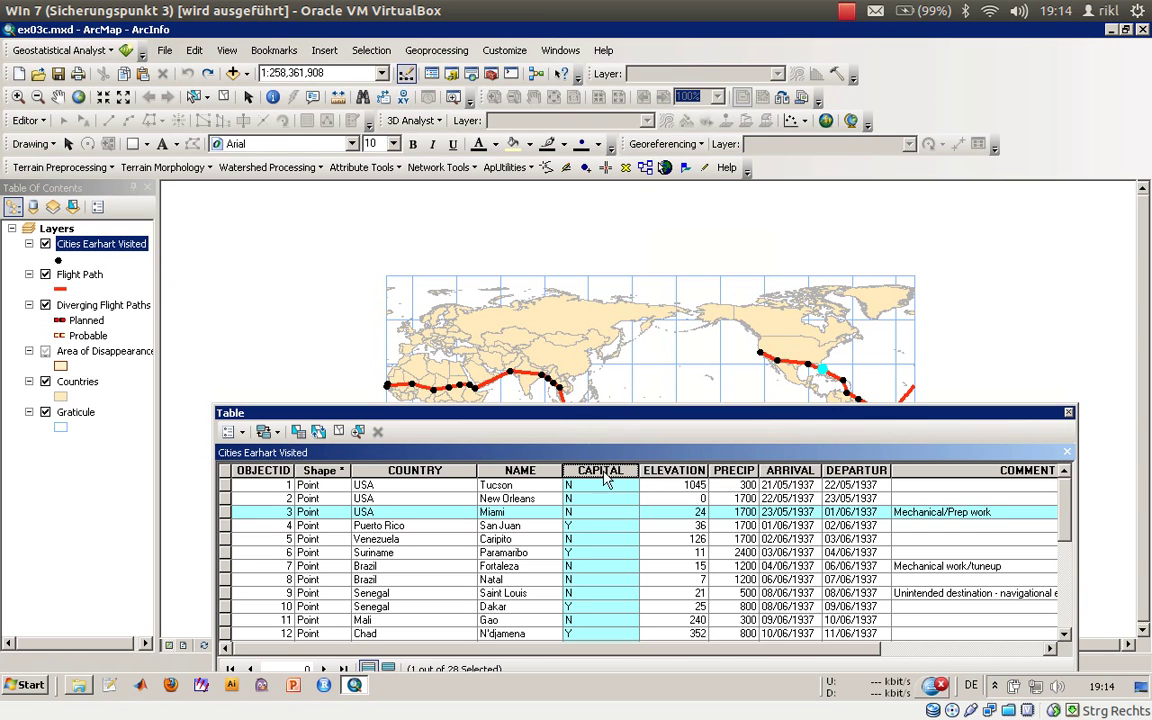
# Step: Place NAME between Shape and COUNTRY and widen DEPARTURE so its full heading shows
pyautogui.moveTo(613, 478)
pyautogui.mouseDown()
pyautogui.moveTo(384, 478)
pyautogui.moveTo(610, 478)
pyautogui.mouseUp()
pyautogui.moveTo(524, 468); pyautogui.dragTo(340, 472)
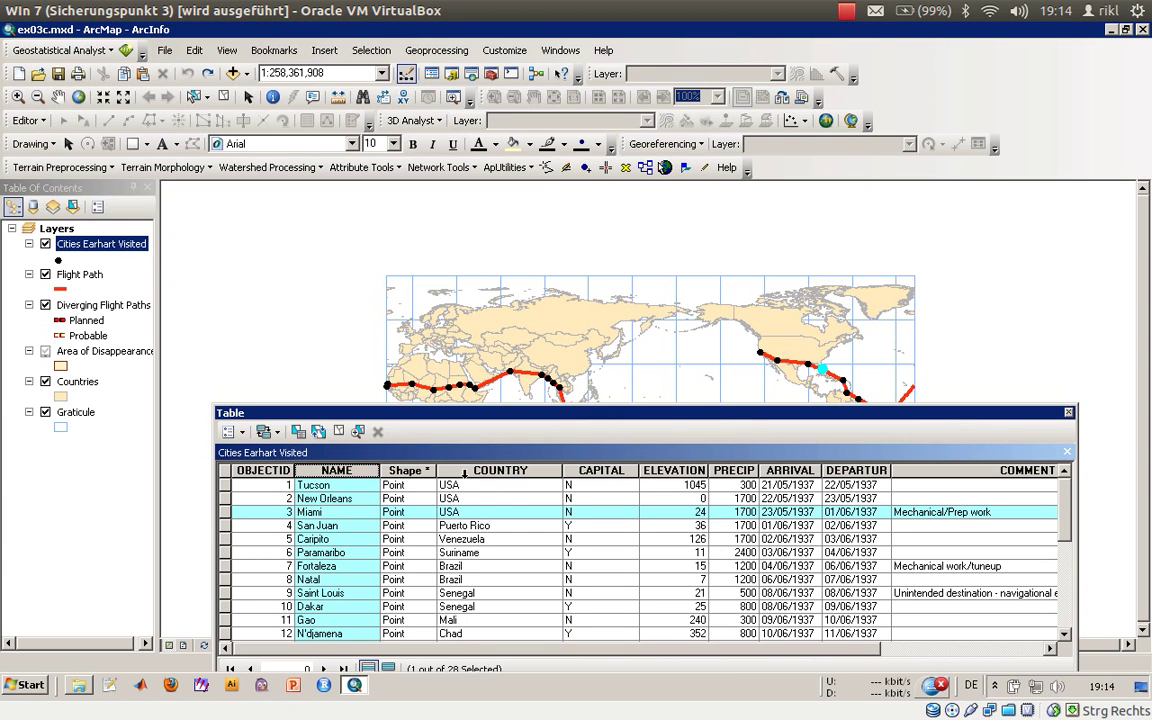
pyautogui.moveTo(428, 472); pyautogui.dragTo(345, 470)
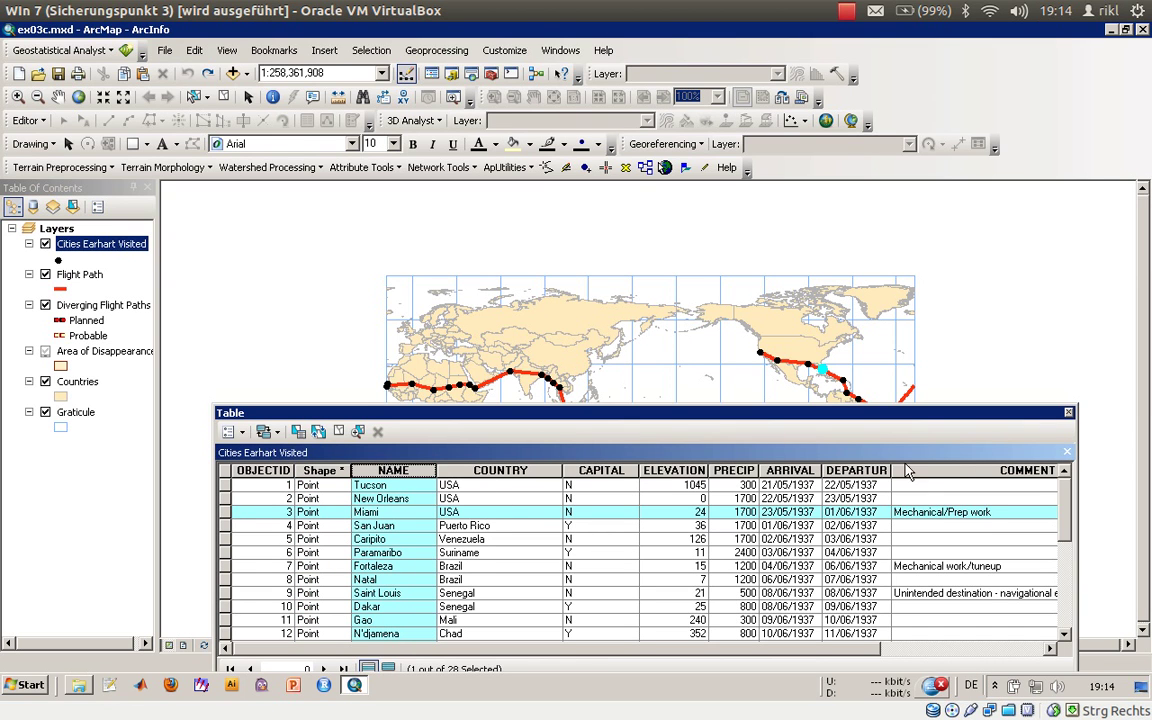
pyautogui.moveTo(891, 470); pyautogui.dragTo(908, 471)
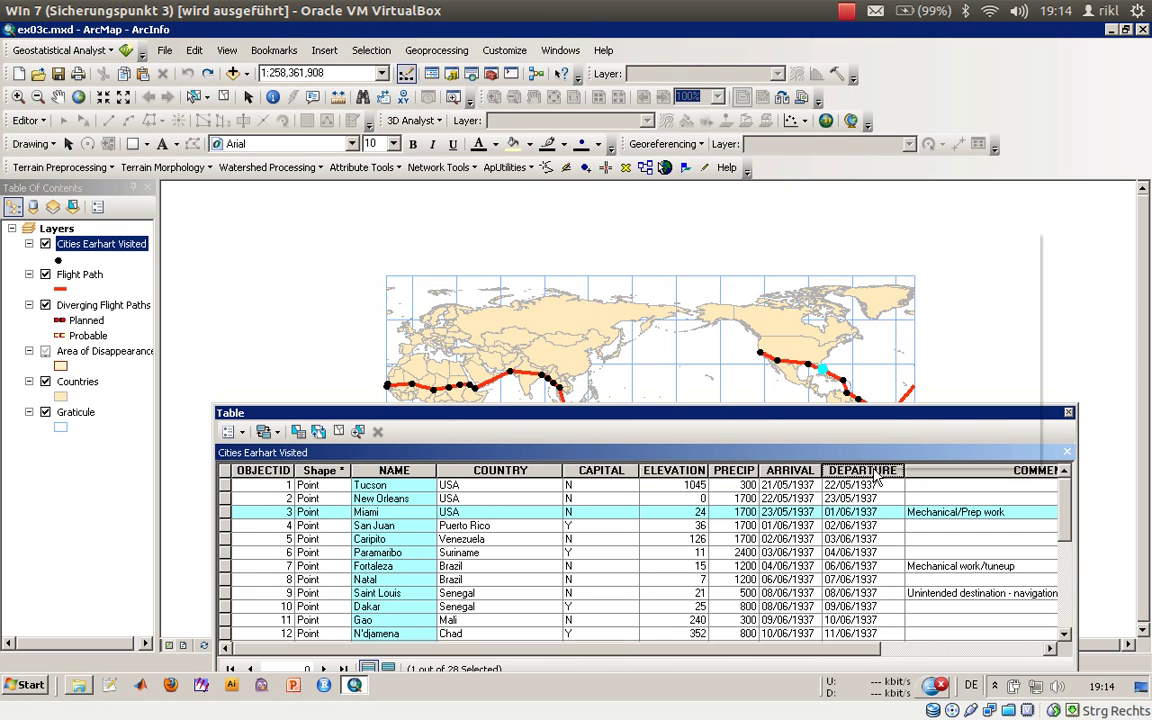
# Step: Inspect the DEPARTURE field's properties, noting its Date type, and close without changes
pyautogui.rightClick(884, 468)
pyautogui.click(886, 458)
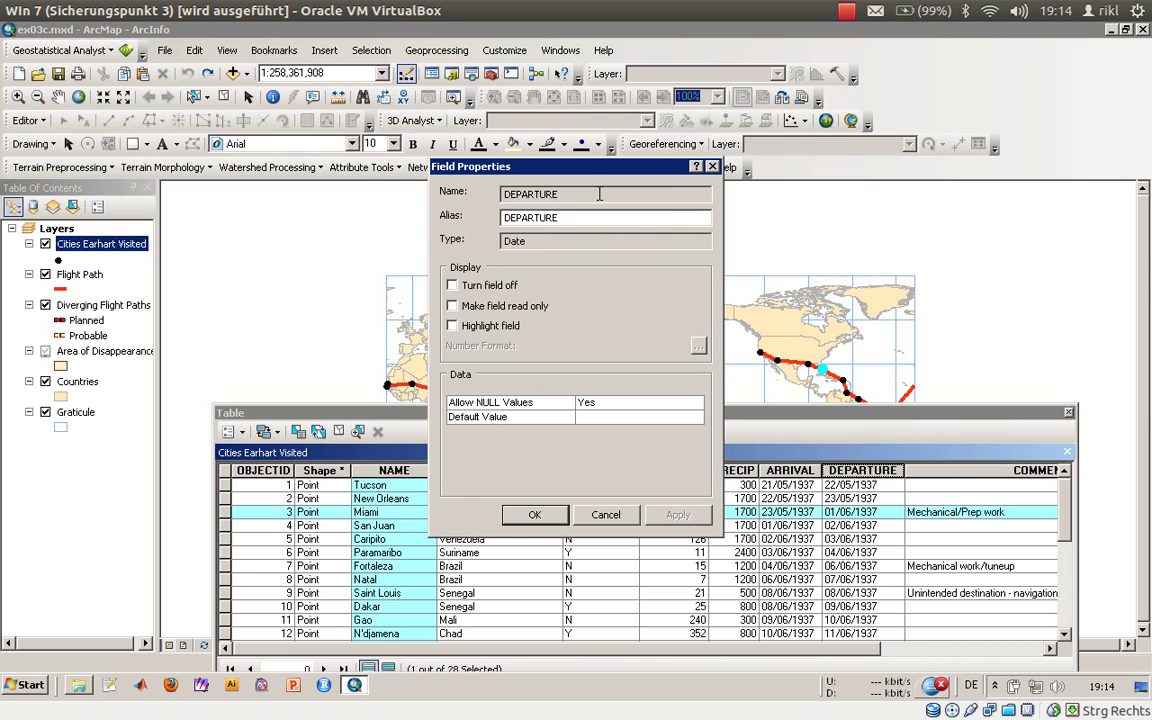
pyautogui.moveTo(584, 172); pyautogui.dragTo(457, 163)
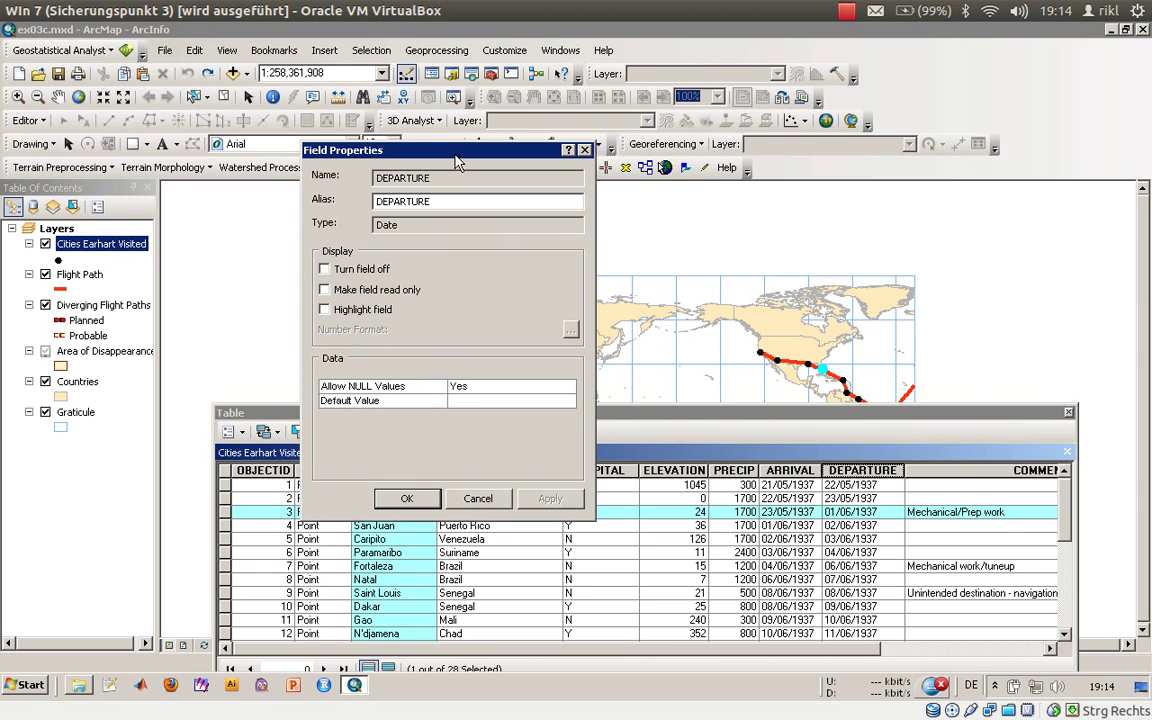
pyautogui.doubleClick(392, 226)
pyautogui.click(494, 499)
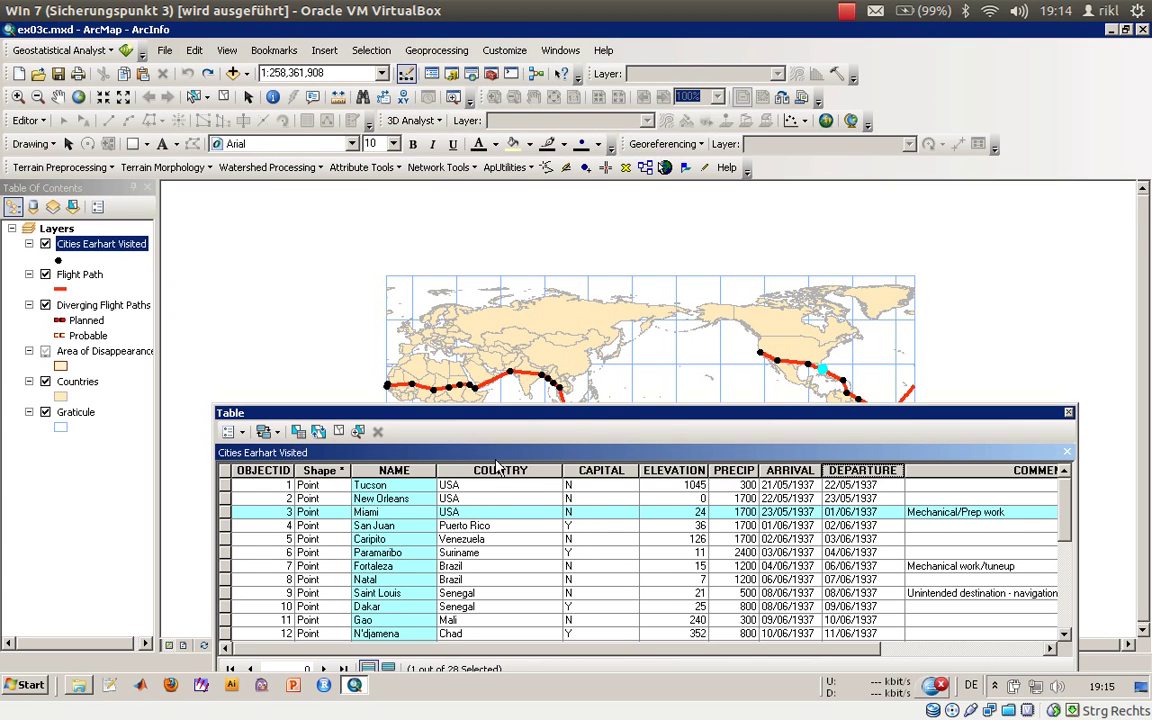
# Step: Inspect the ELEVATION field's properties and close without changes
pyautogui.rightClick(683, 469)
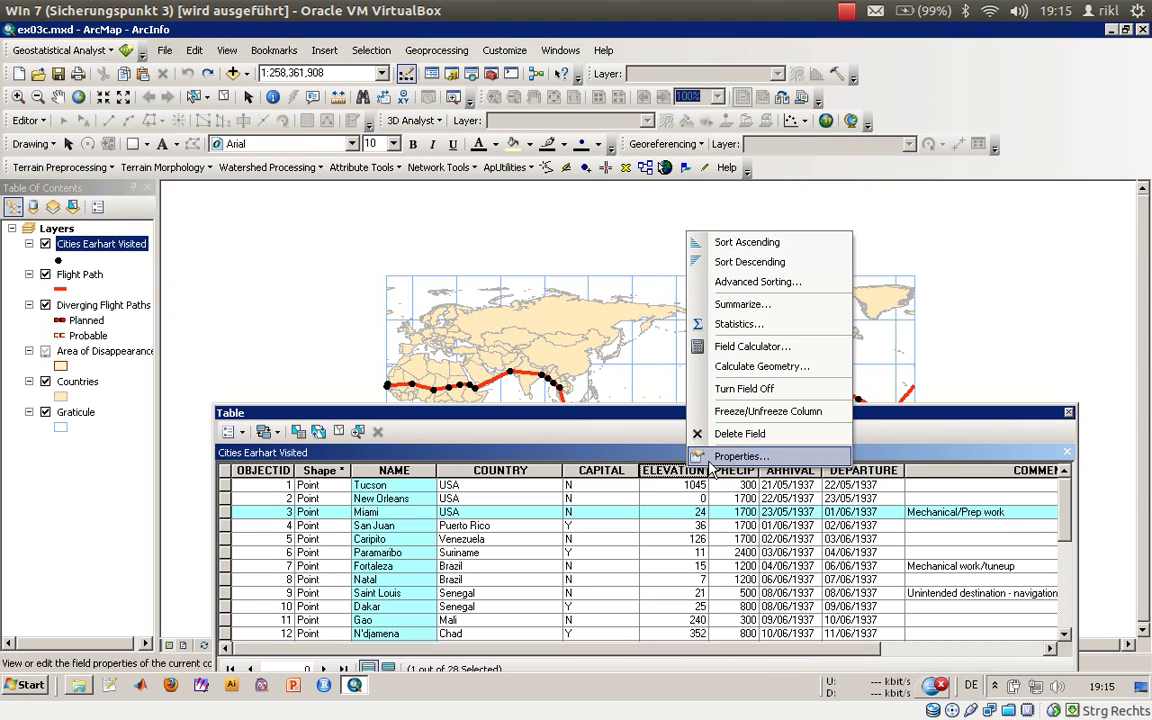
pyautogui.click(720, 446)
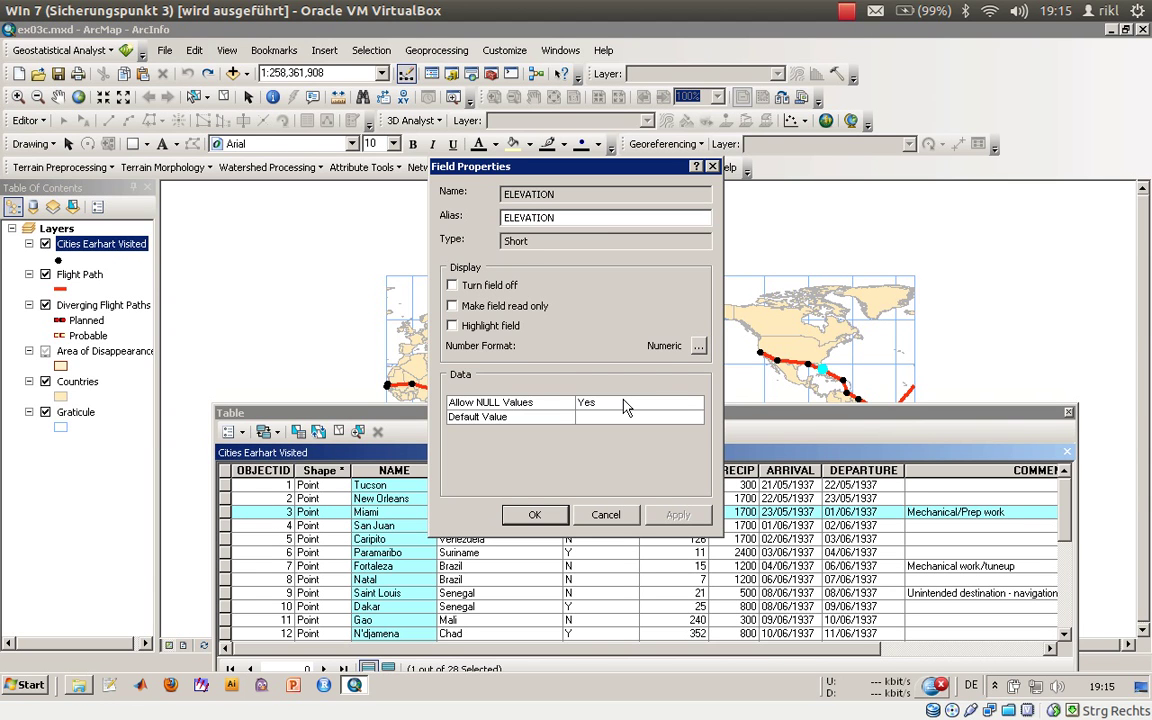
pyautogui.click(608, 514)
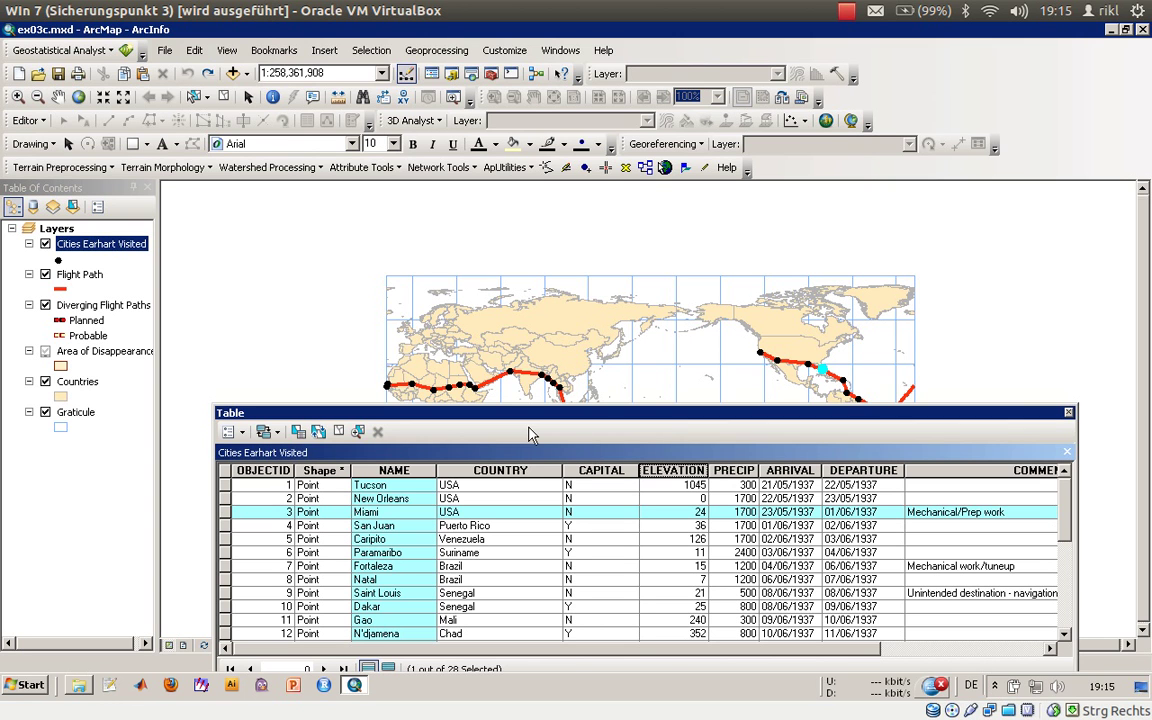
pyautogui.scroll(-1, 1065, 528)
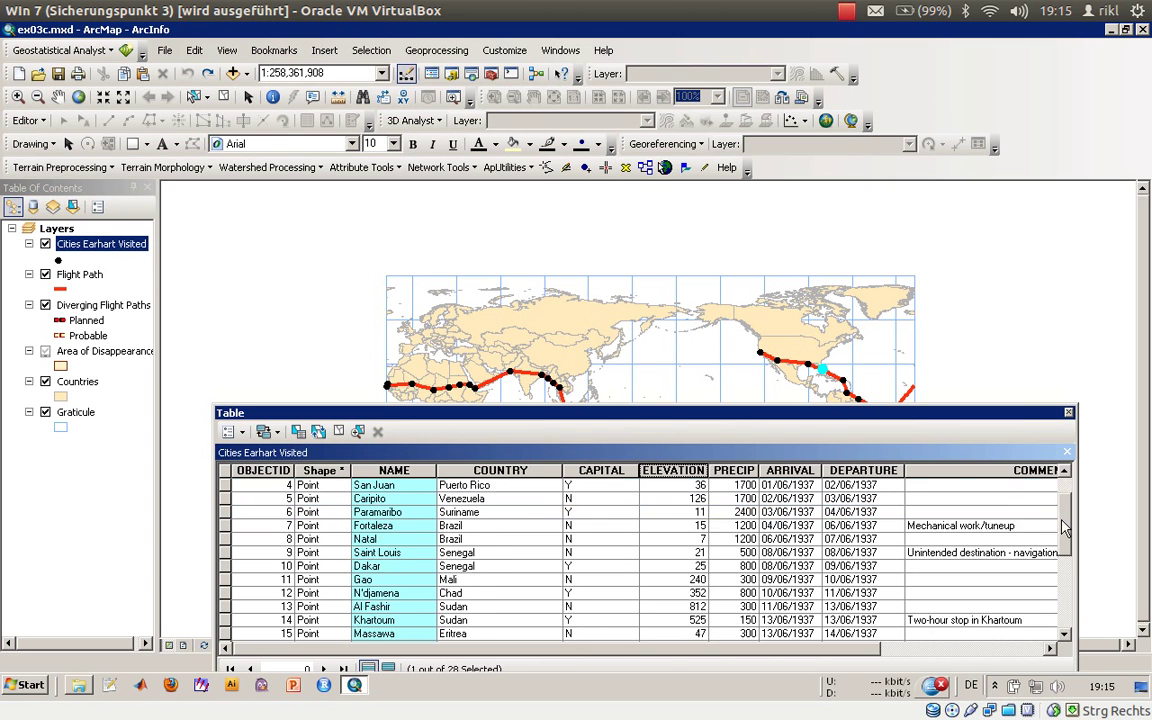
pyautogui.scroll(-3, 1065, 528)
pyautogui.moveTo(880, 418); pyautogui.dragTo(877, 346)
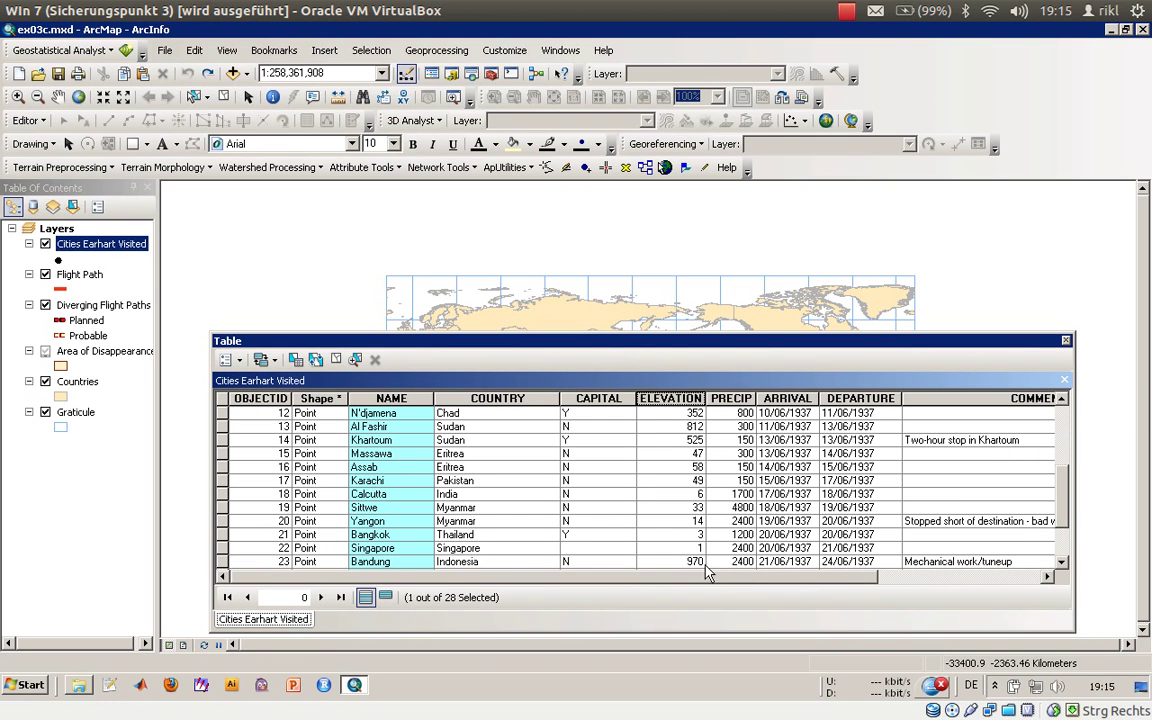
pyautogui.scroll(-3, 950, 470)
pyautogui.moveTo(1068, 512); pyautogui.dragTo(1070, 400)
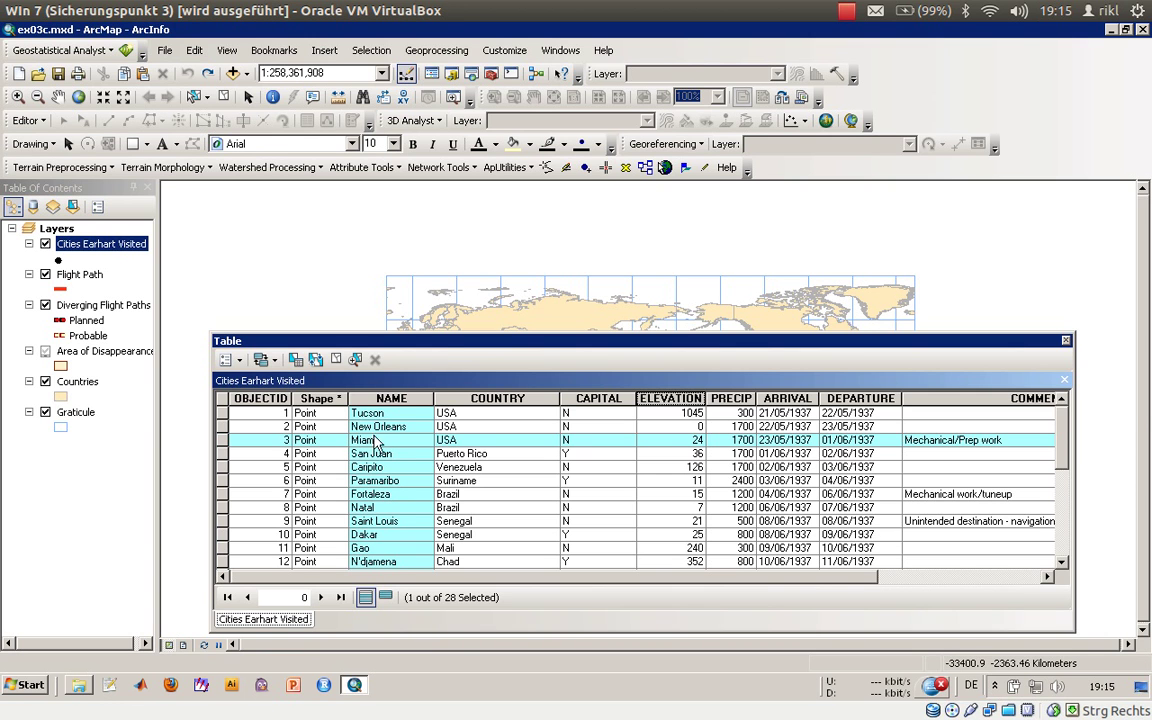
pyautogui.moveTo(440, 341); pyautogui.dragTo(440, 385)
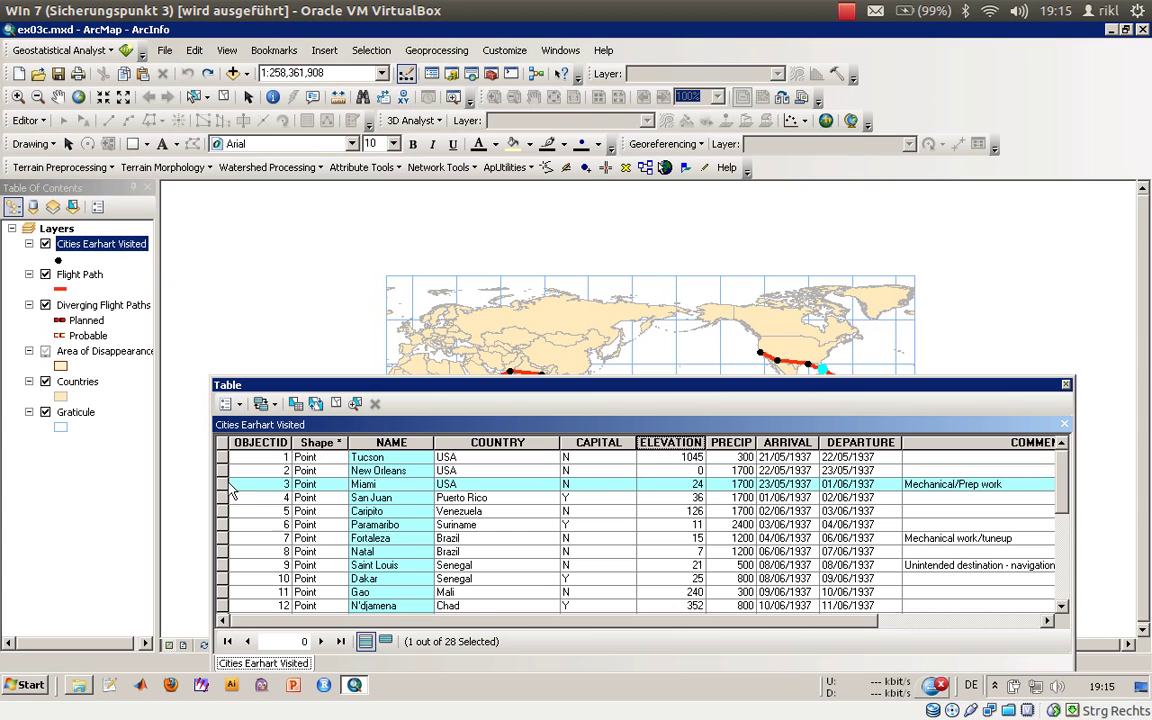
# Step: Zoom the map to the Miami record and shift the table window so Miami is visible
pyautogui.rightClick(236, 487)
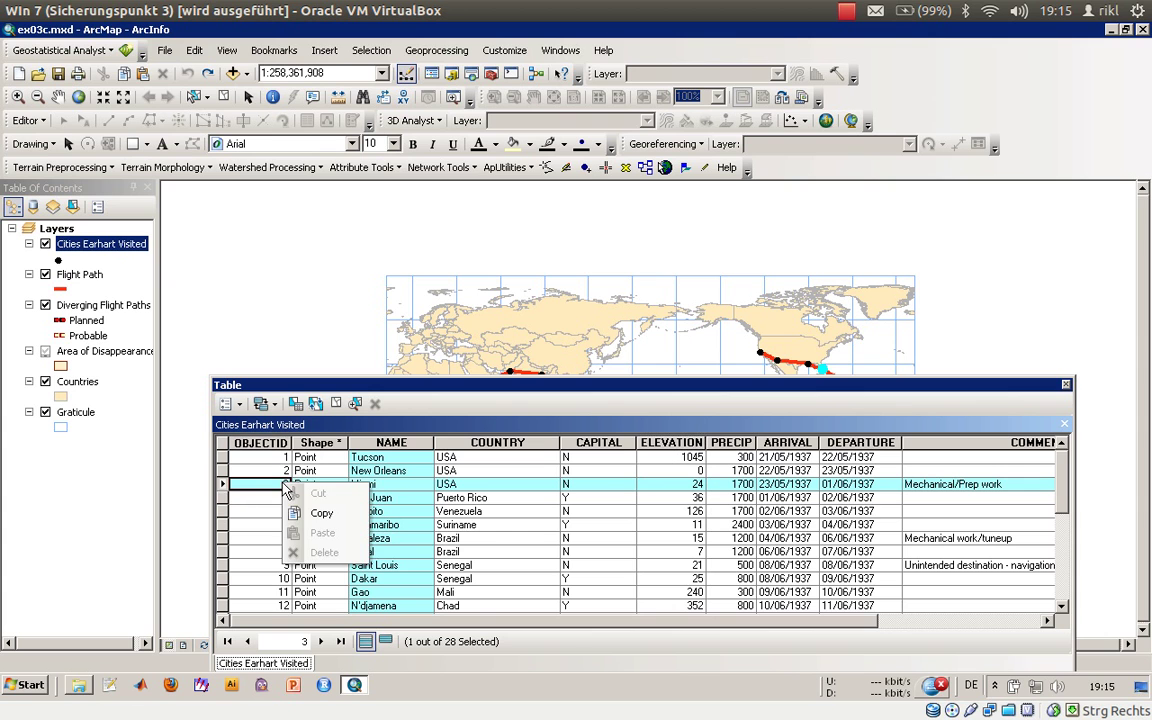
pyautogui.rightClick(222, 488)
pyautogui.click(223, 488)
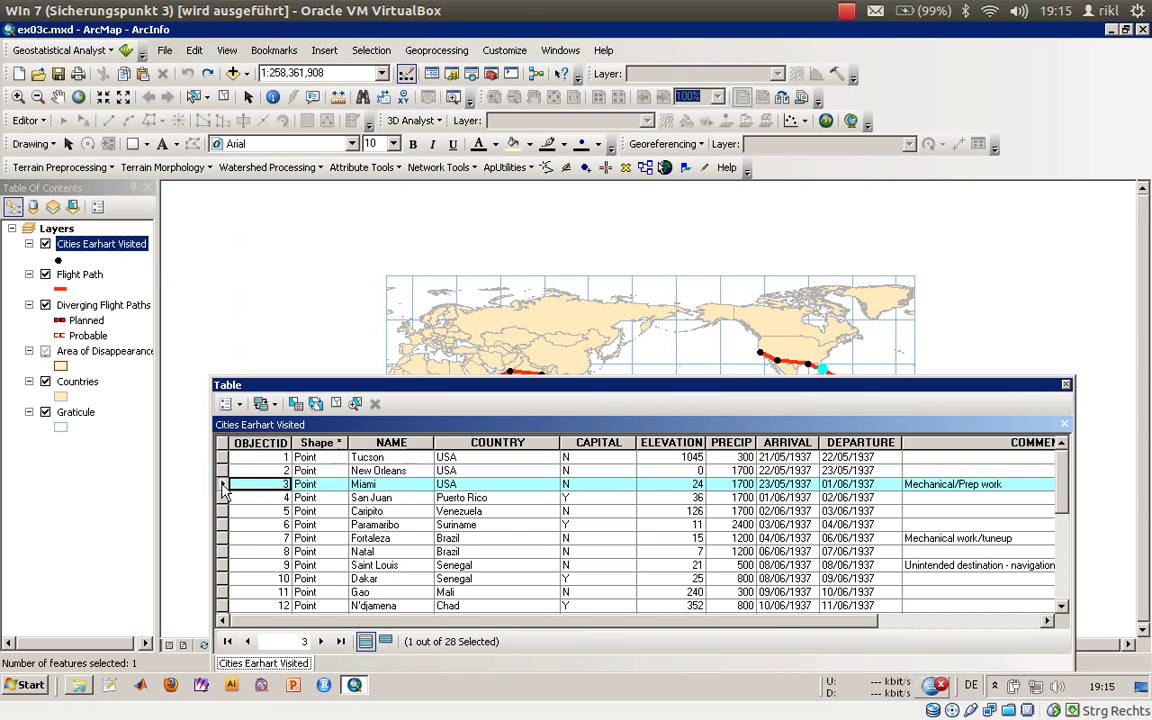
pyautogui.rightClick(223, 484)
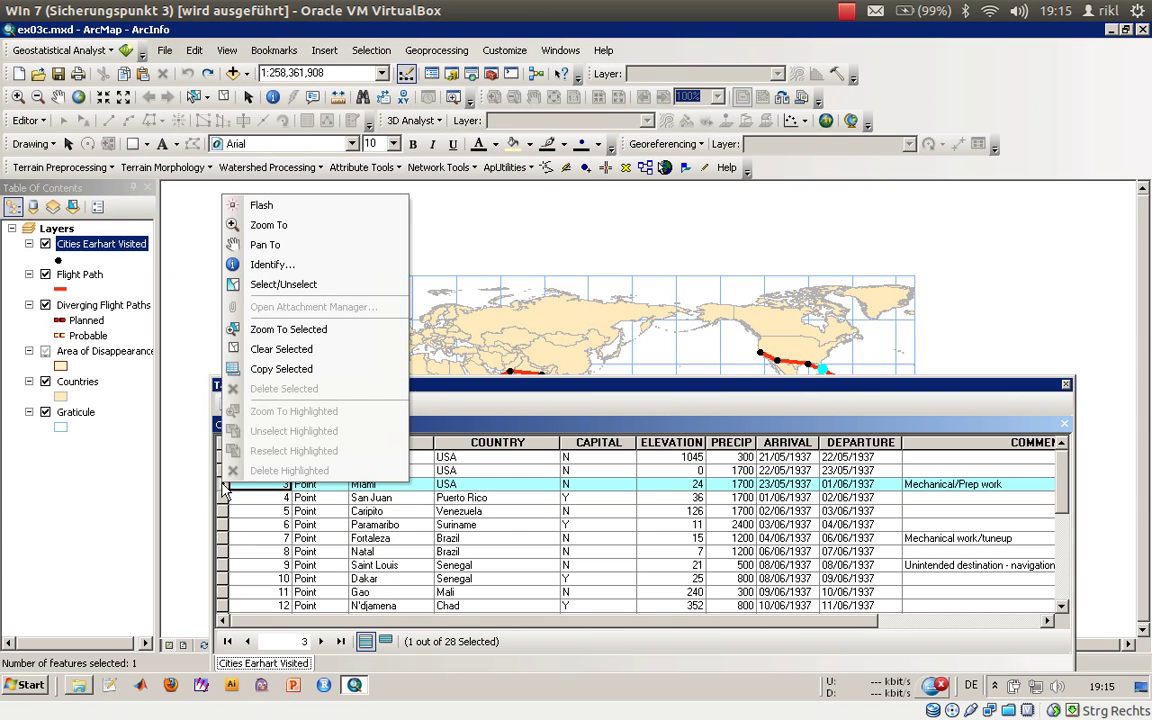
pyautogui.click(293, 232)
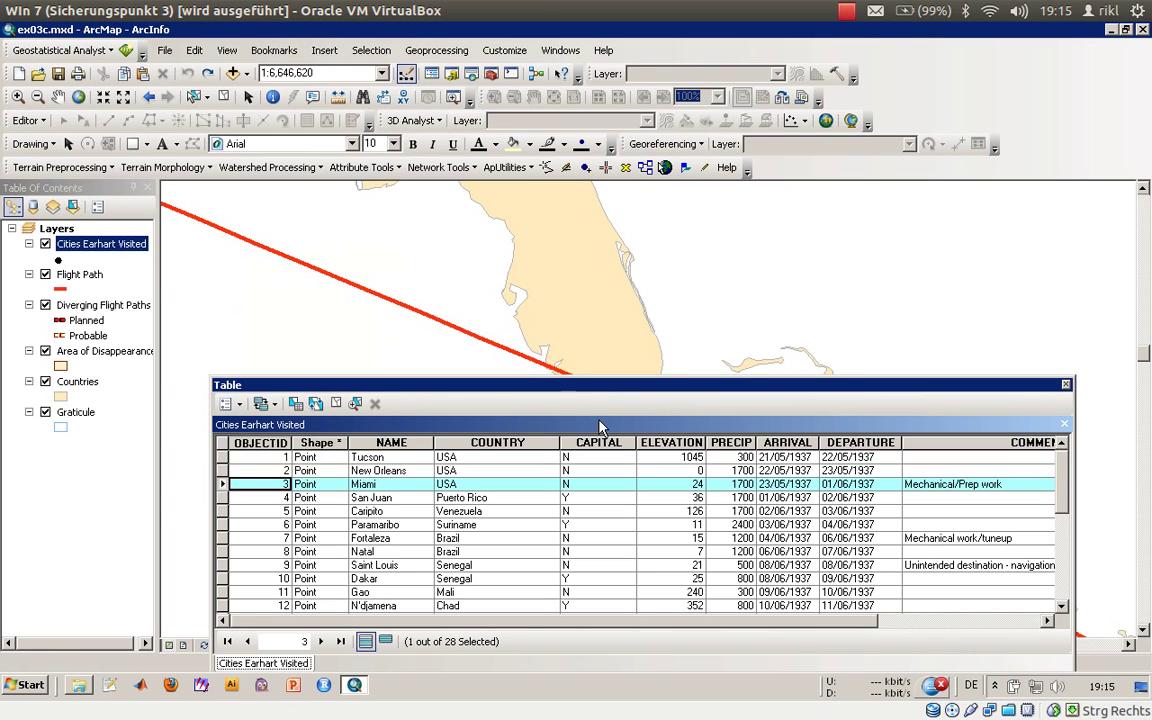
pyautogui.moveTo(601, 391); pyautogui.dragTo(636, 453)
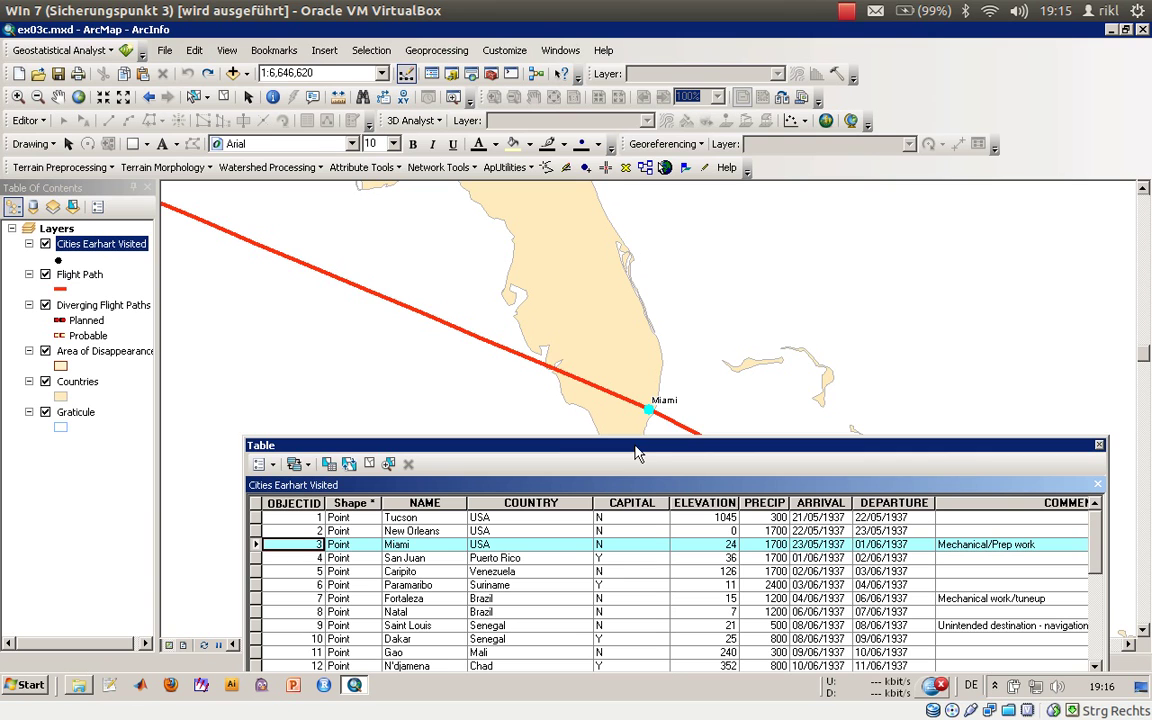
# Step: Clear the Miami selection and zoom to the full Cities Earhart Visited layer extent
pyautogui.rightClick(255, 553)
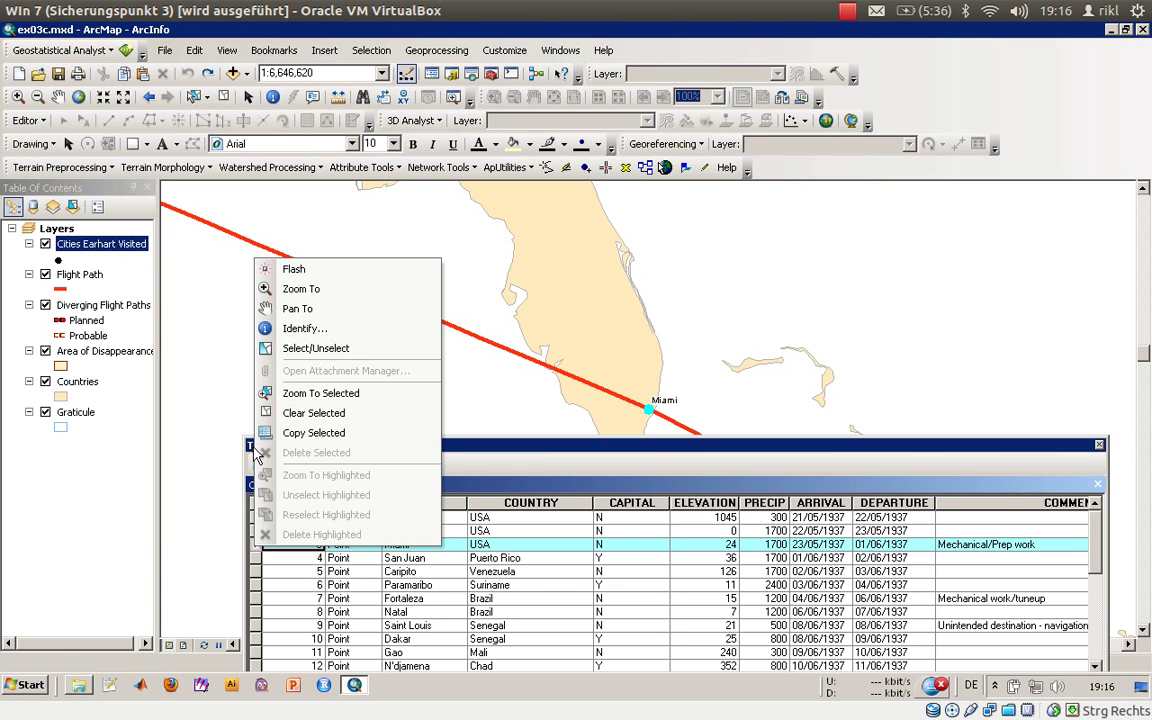
pyautogui.press('Escape')
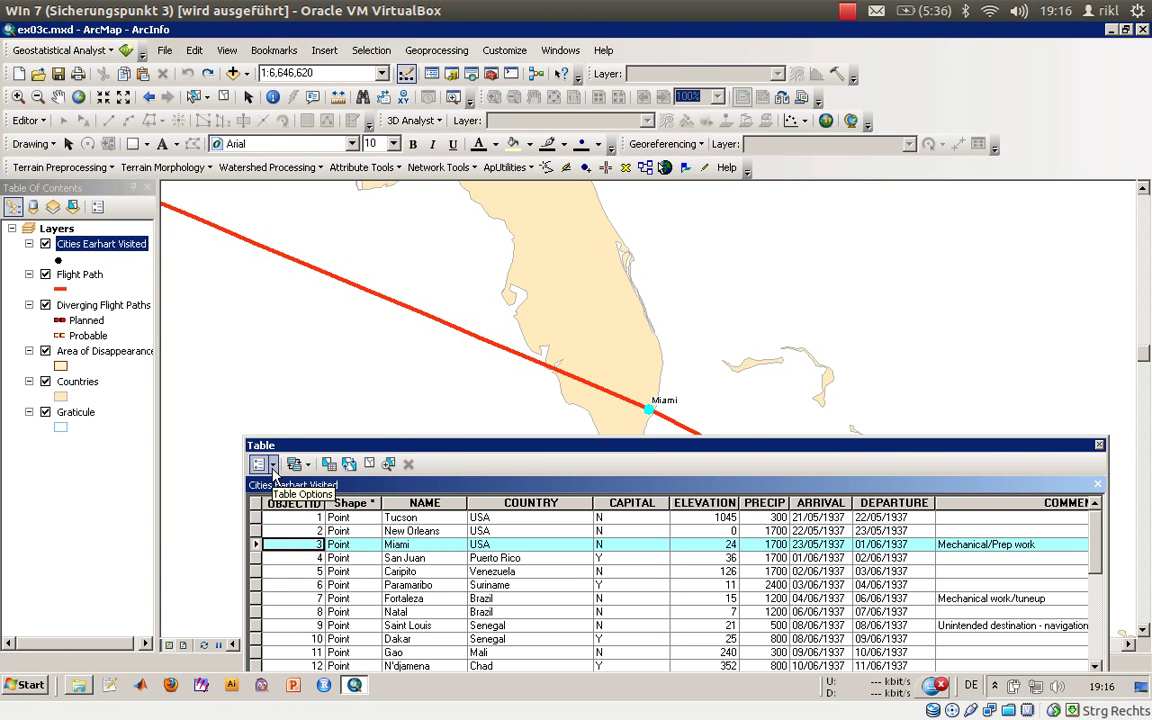
pyautogui.click(262, 464)
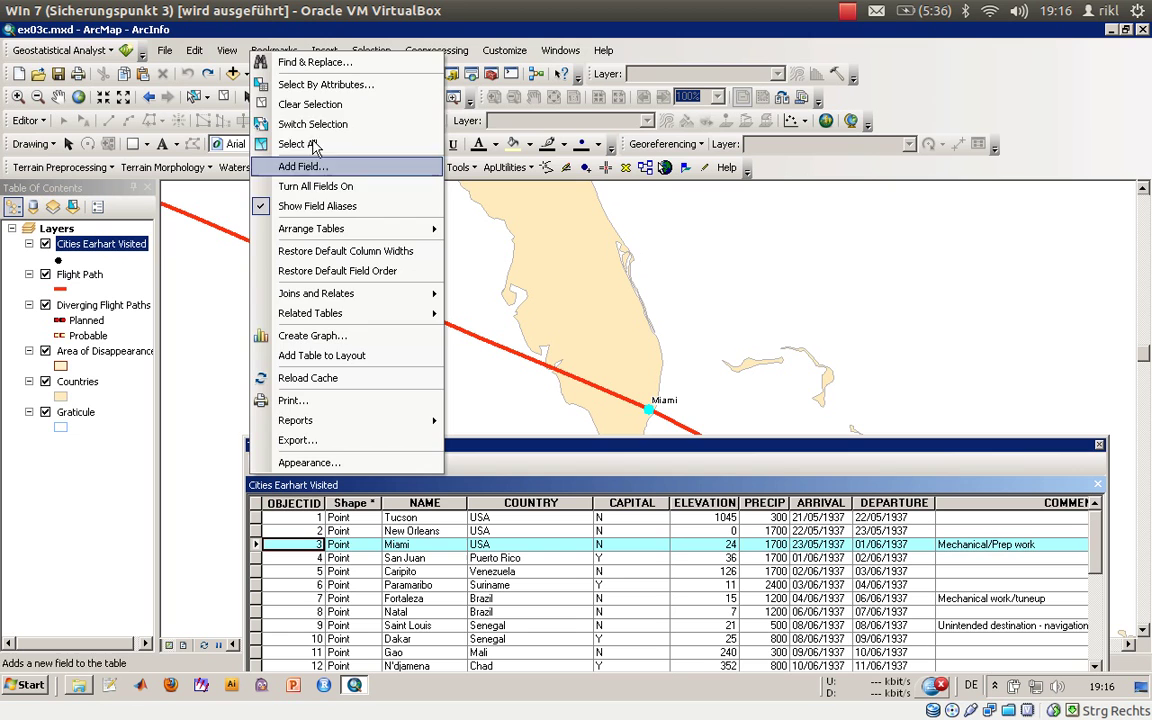
pyautogui.click(312, 106)
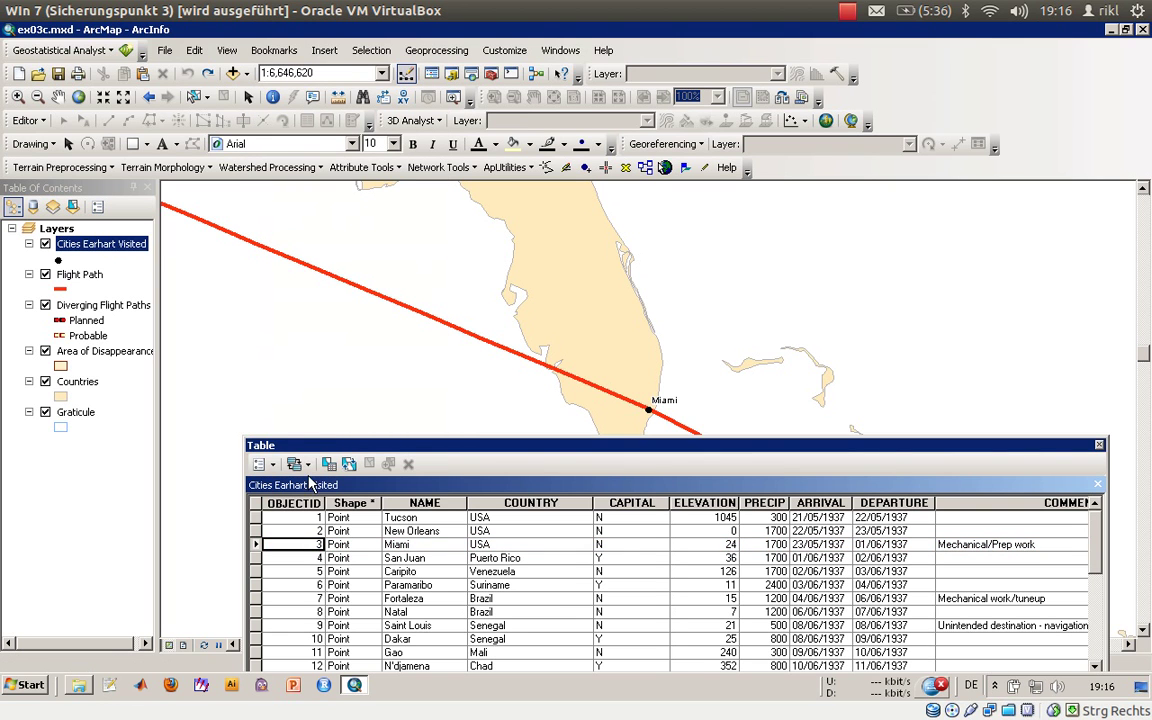
pyautogui.rightClick(99, 245)
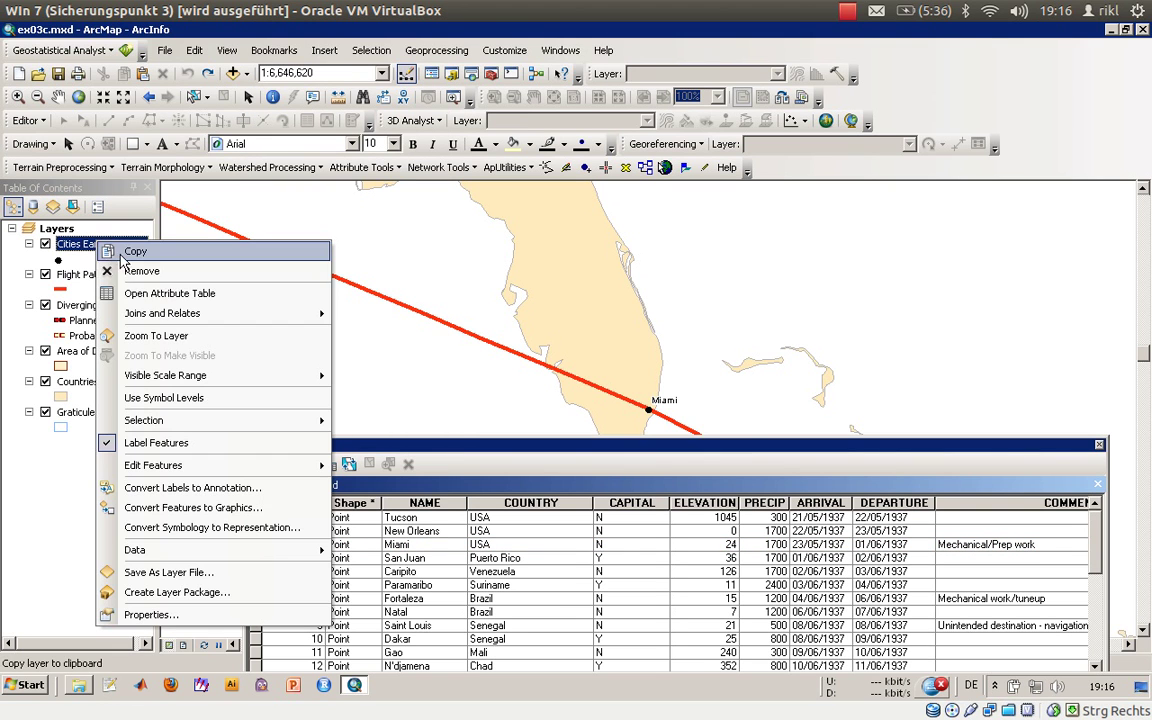
pyautogui.click(158, 338)
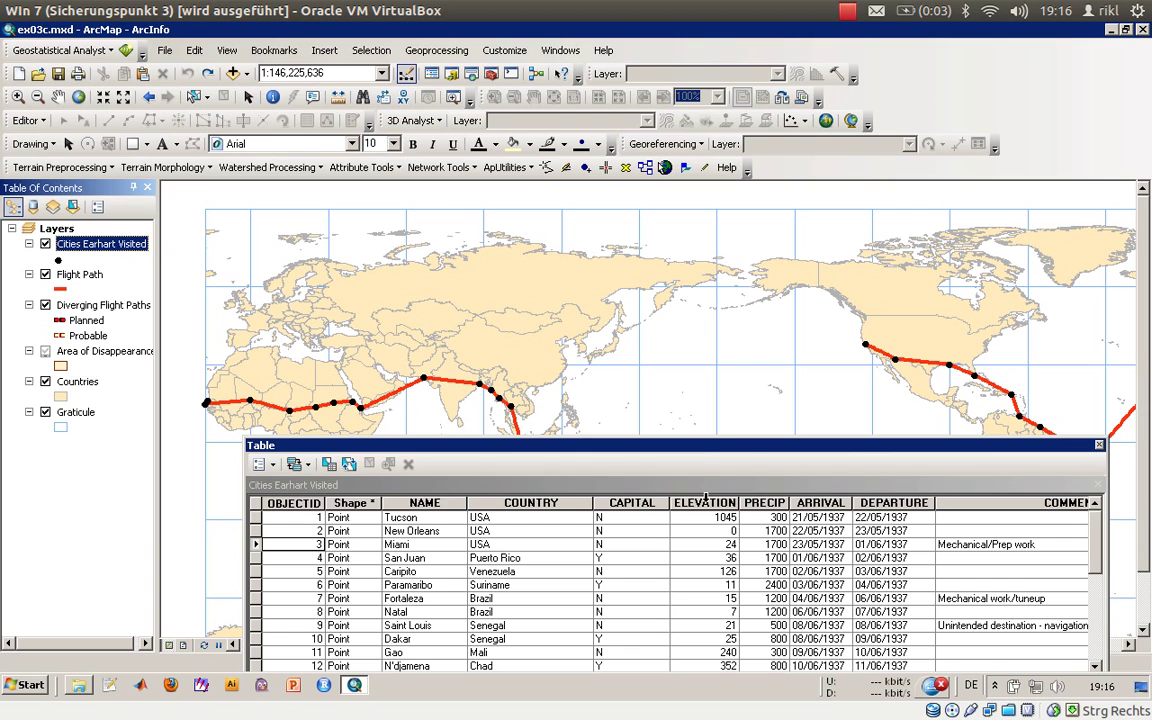
# Step: Sort cities by ELEVATION descending, Tucson (1045) first, and deselect the column
pyautogui.rightClick(705, 500)
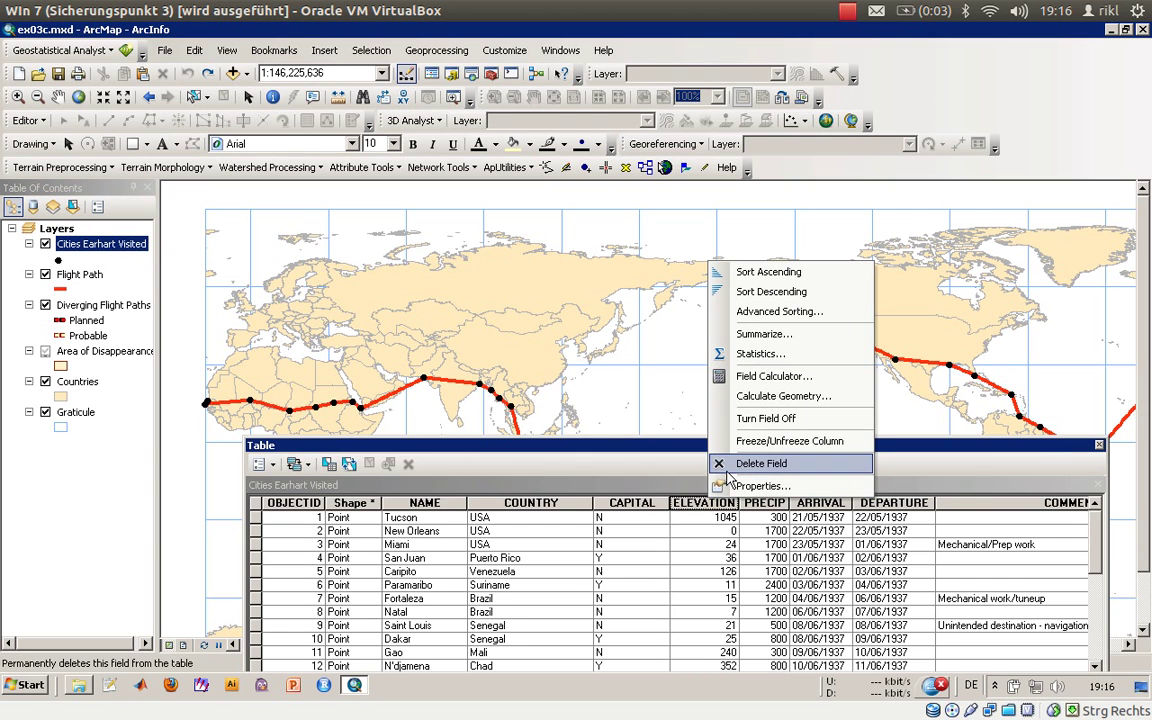
pyautogui.click(705, 505)
pyautogui.rightClick(703, 506)
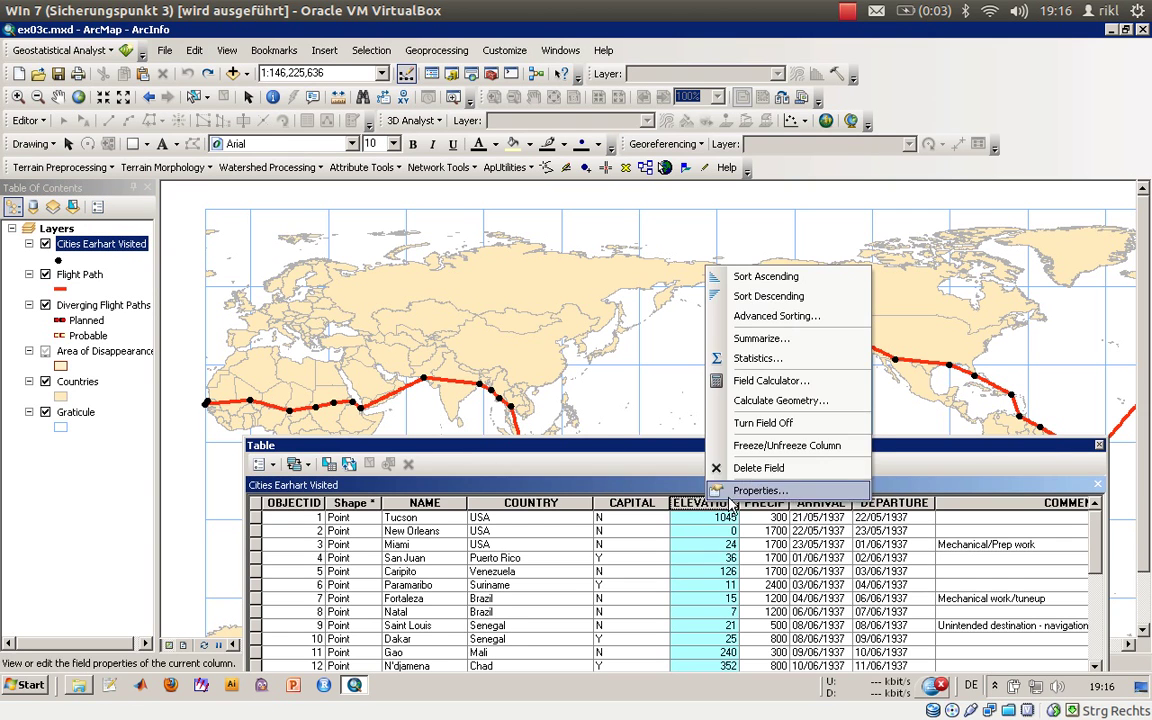
pyautogui.click(765, 296)
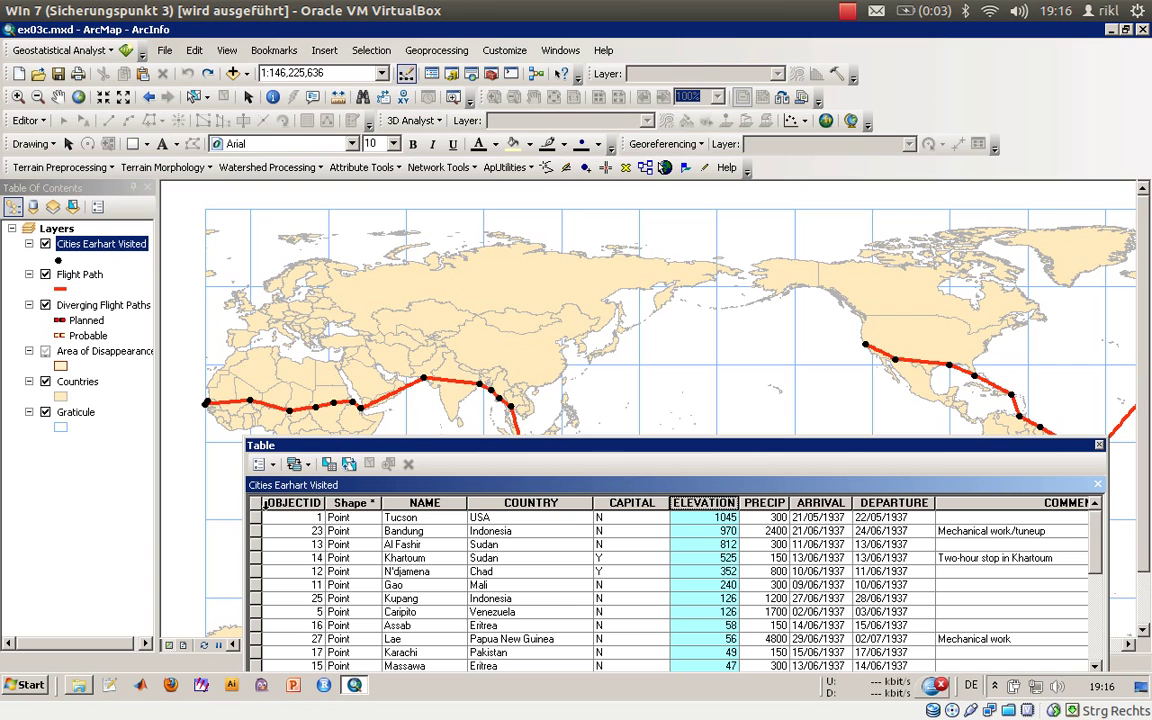
pyautogui.click(265, 521)
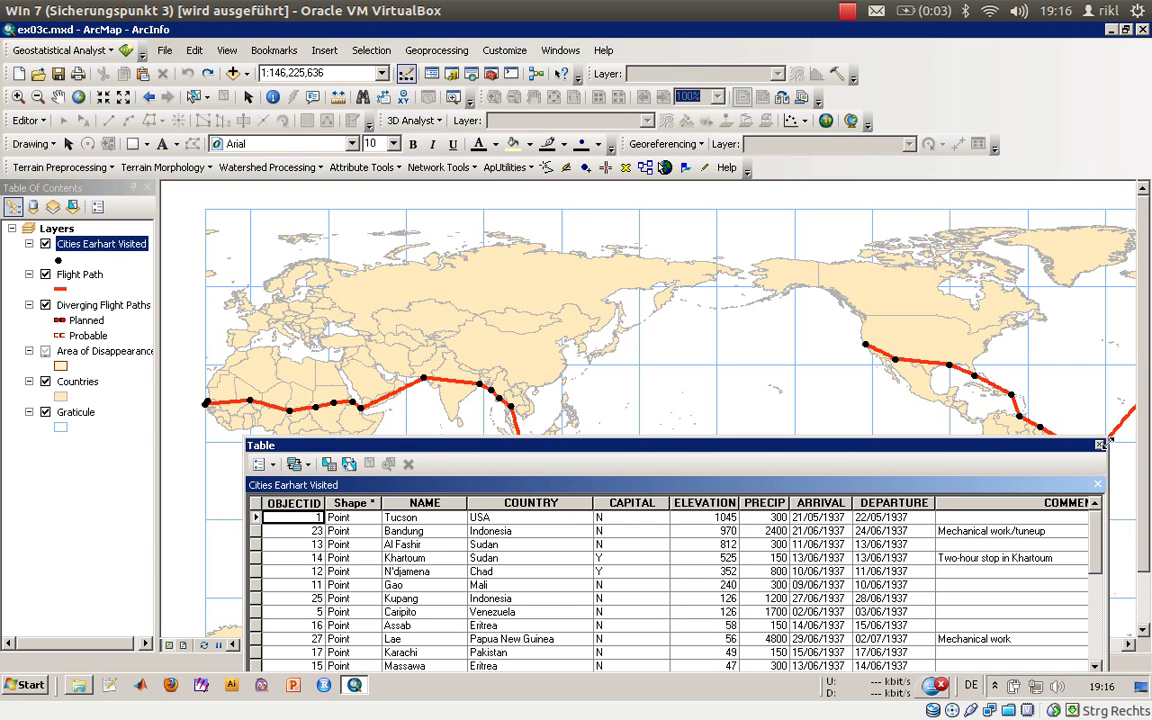
# Step: Close the cities table, open the Flight Path table and sort LENGTH descending
pyautogui.click(1100, 444)
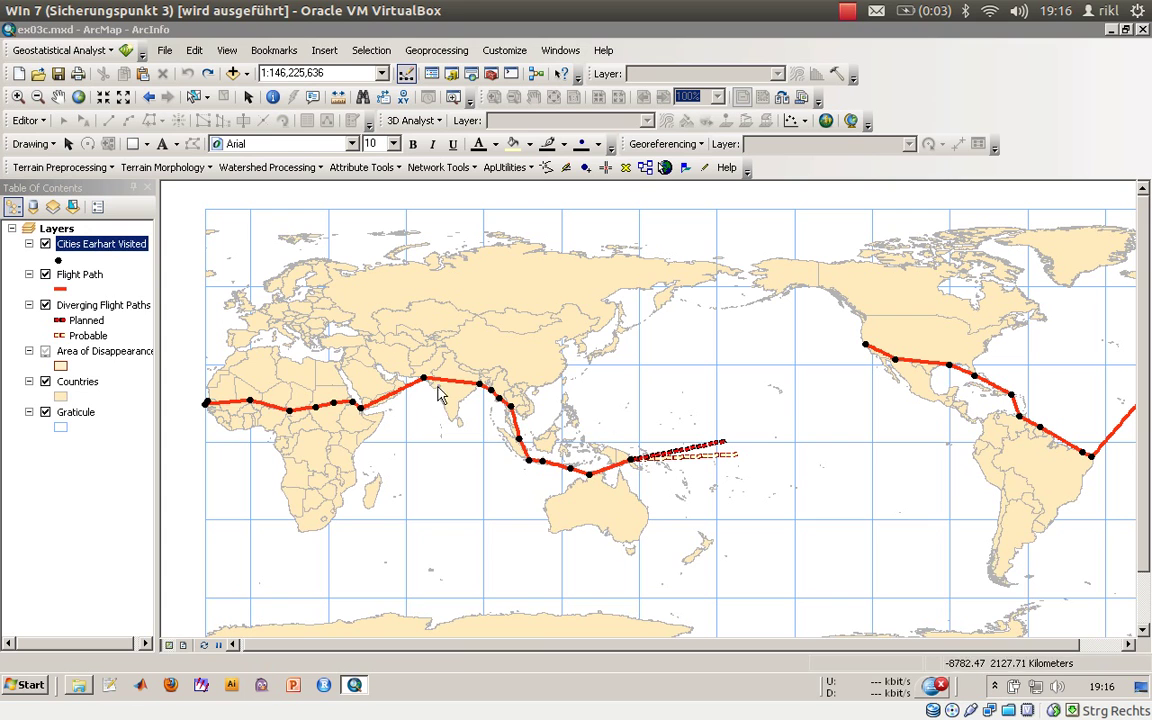
pyautogui.rightClick(87, 278)
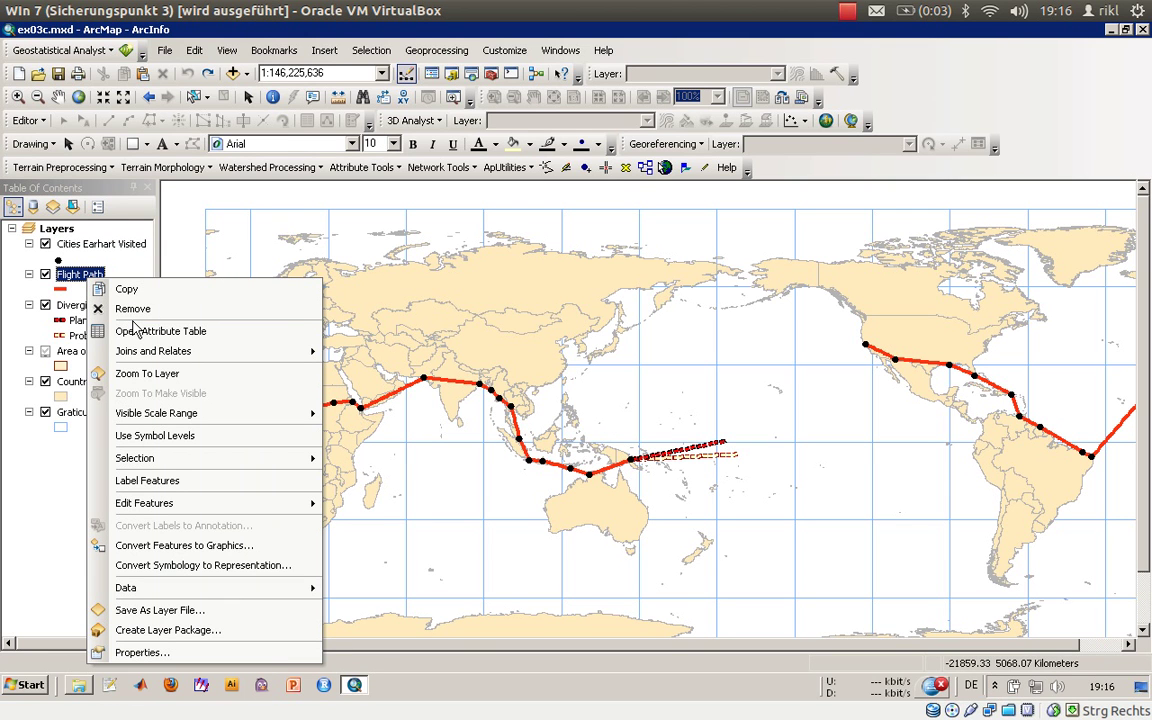
pyautogui.click(132, 331)
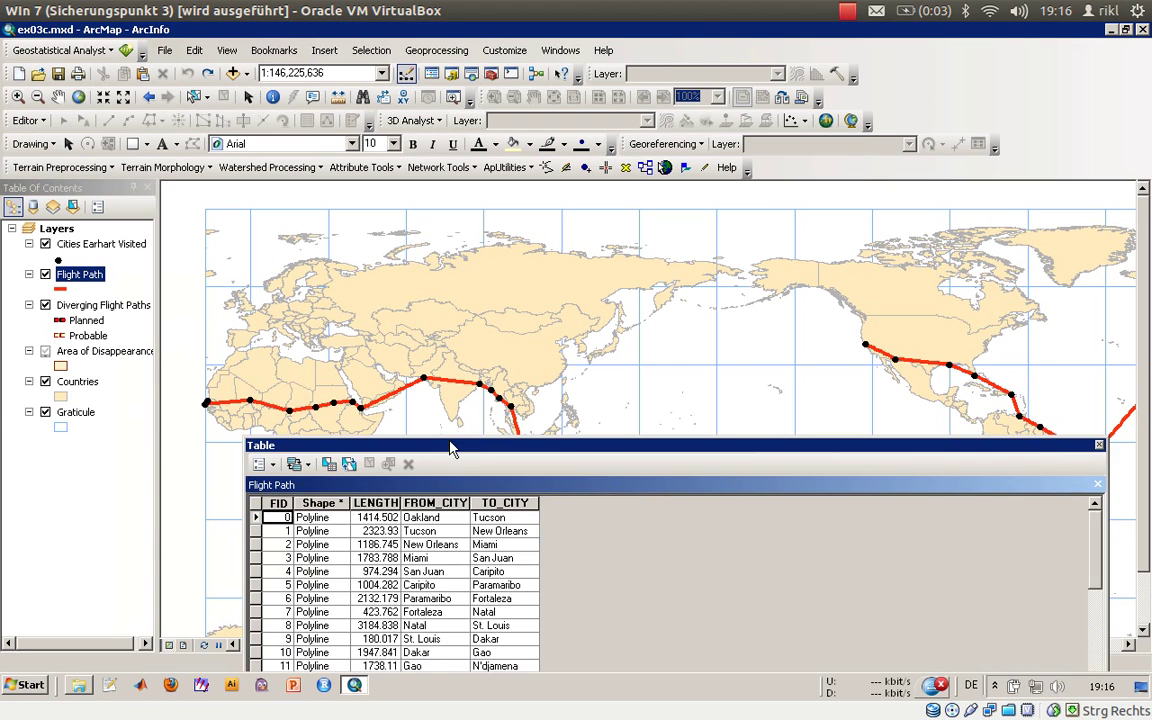
pyautogui.moveTo(450, 449); pyautogui.dragTo(439, 361)
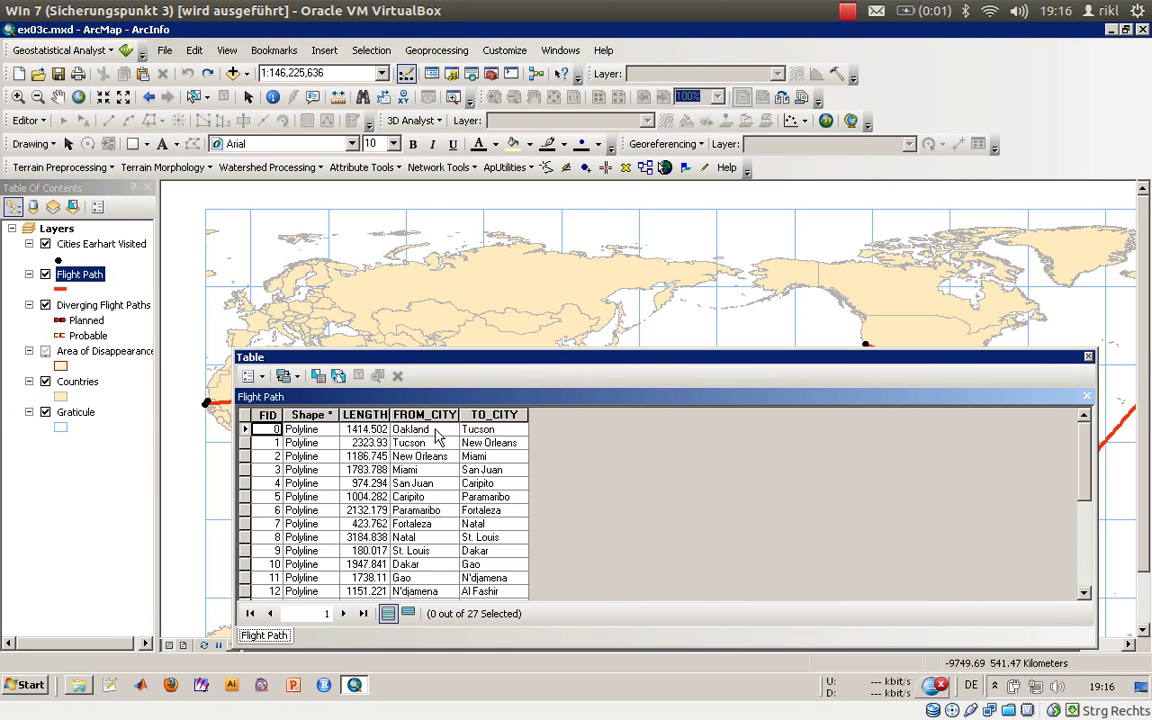
pyautogui.click(368, 414)
pyautogui.rightClick(370, 419)
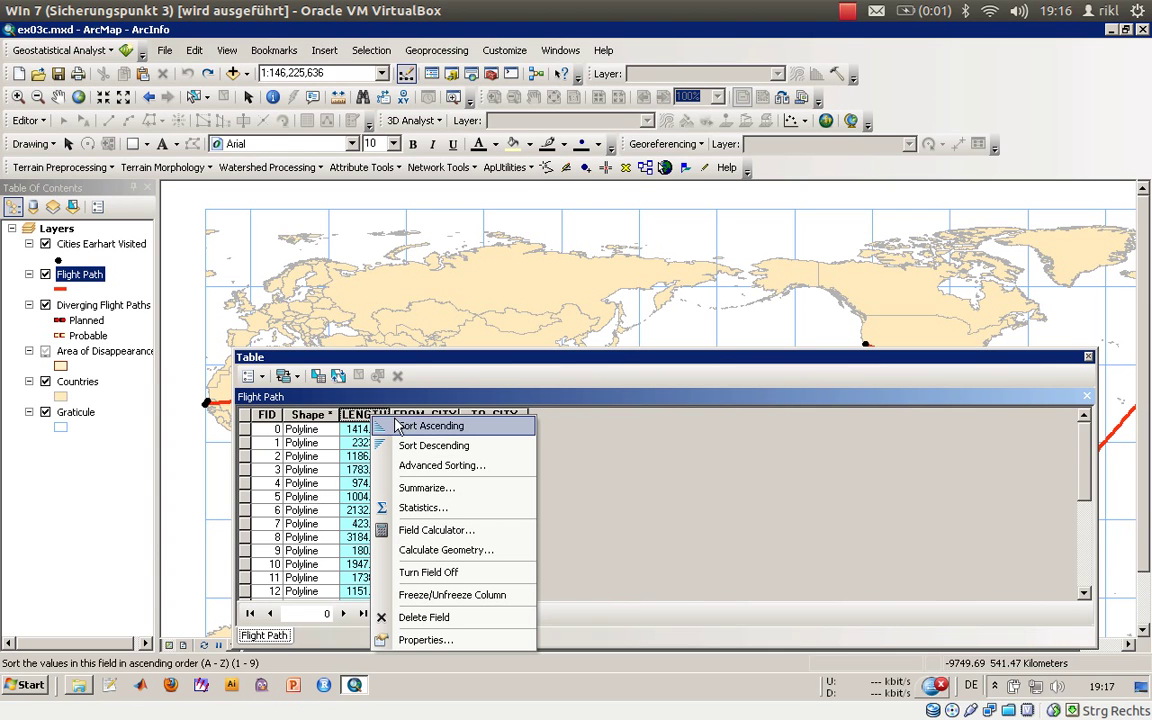
pyautogui.click(420, 446)
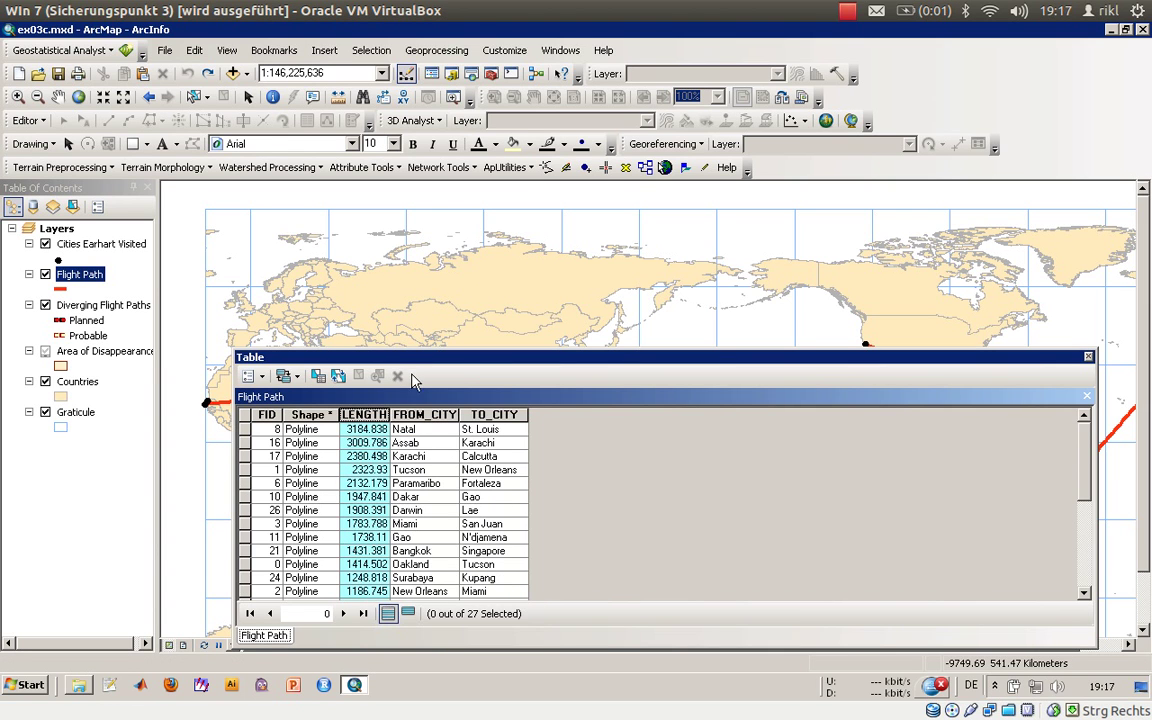
pyautogui.moveTo(420, 372); pyautogui.dragTo(437, 472)
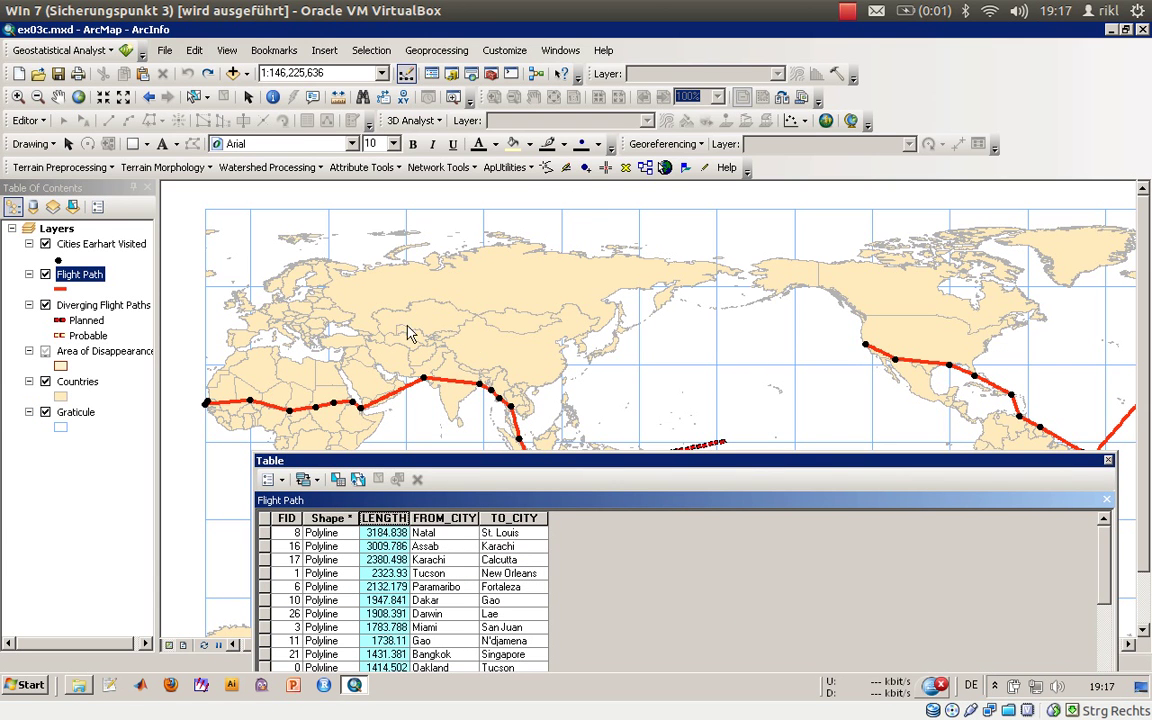
# Step: Sort the Cities Earhart Visited records by NAME ascending, Al Fashir first
pyautogui.rightClick(107, 245)
pyautogui.click(160, 296)
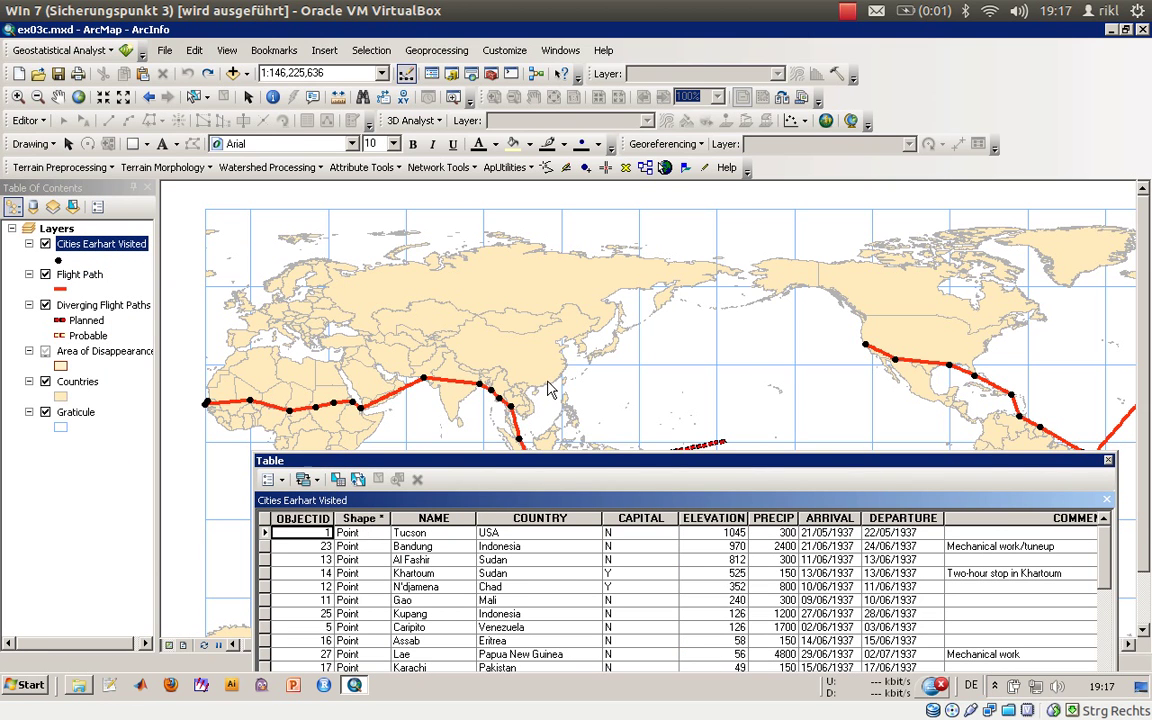
pyautogui.click(430, 518)
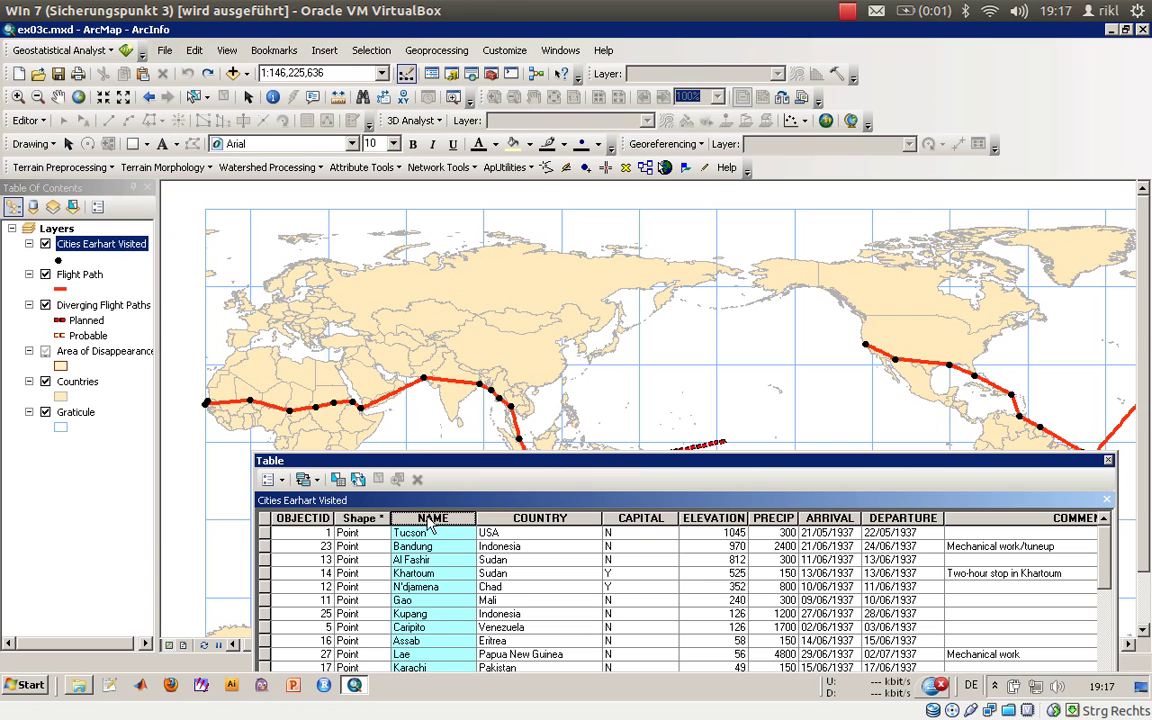
pyautogui.rightClick(430, 525)
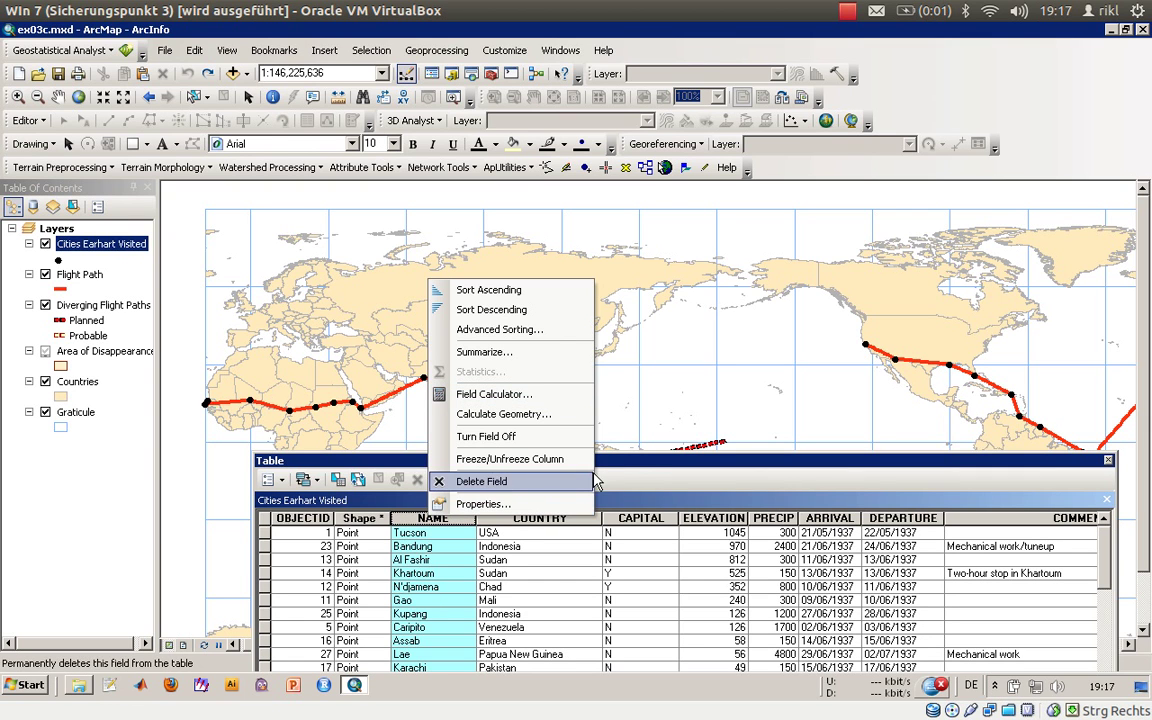
pyautogui.press('Escape')
pyautogui.rightClick(437, 517)
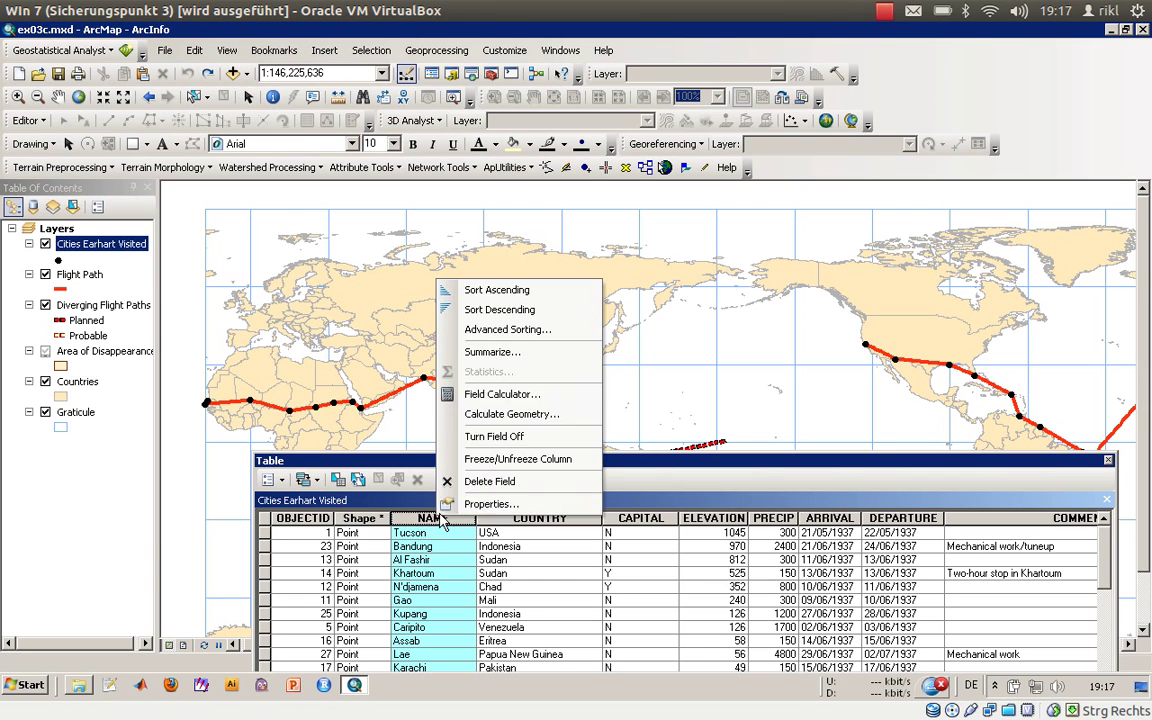
pyautogui.click(508, 293)
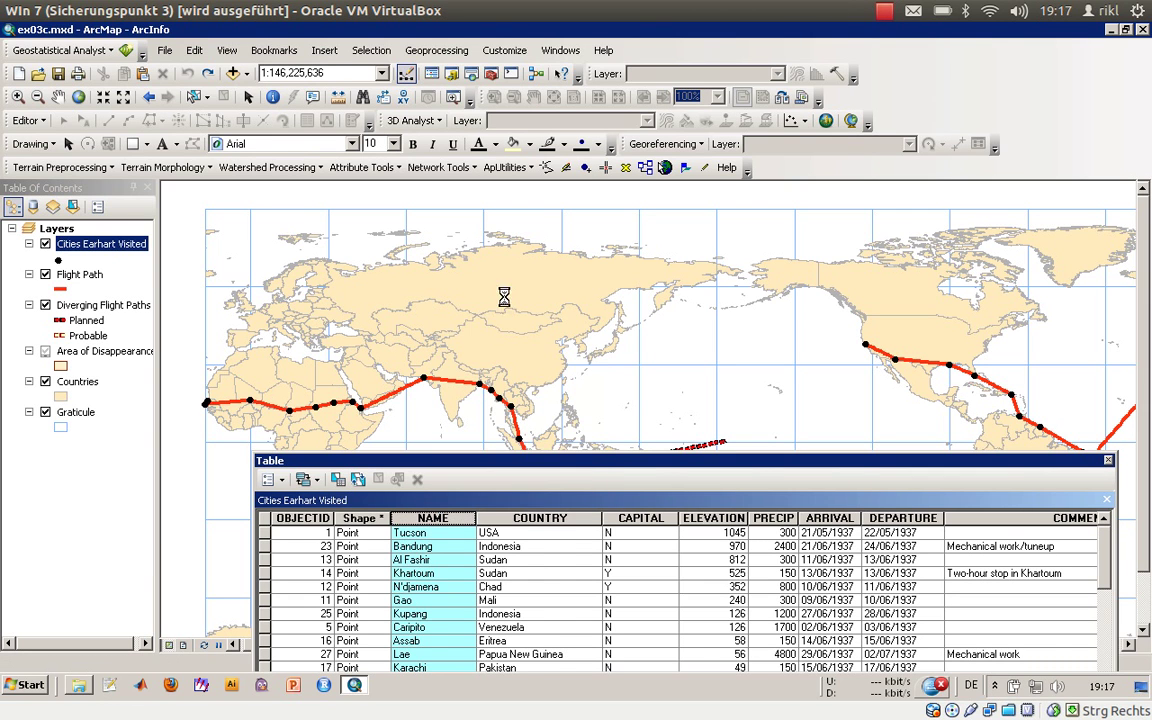
pyautogui.click(445, 535)
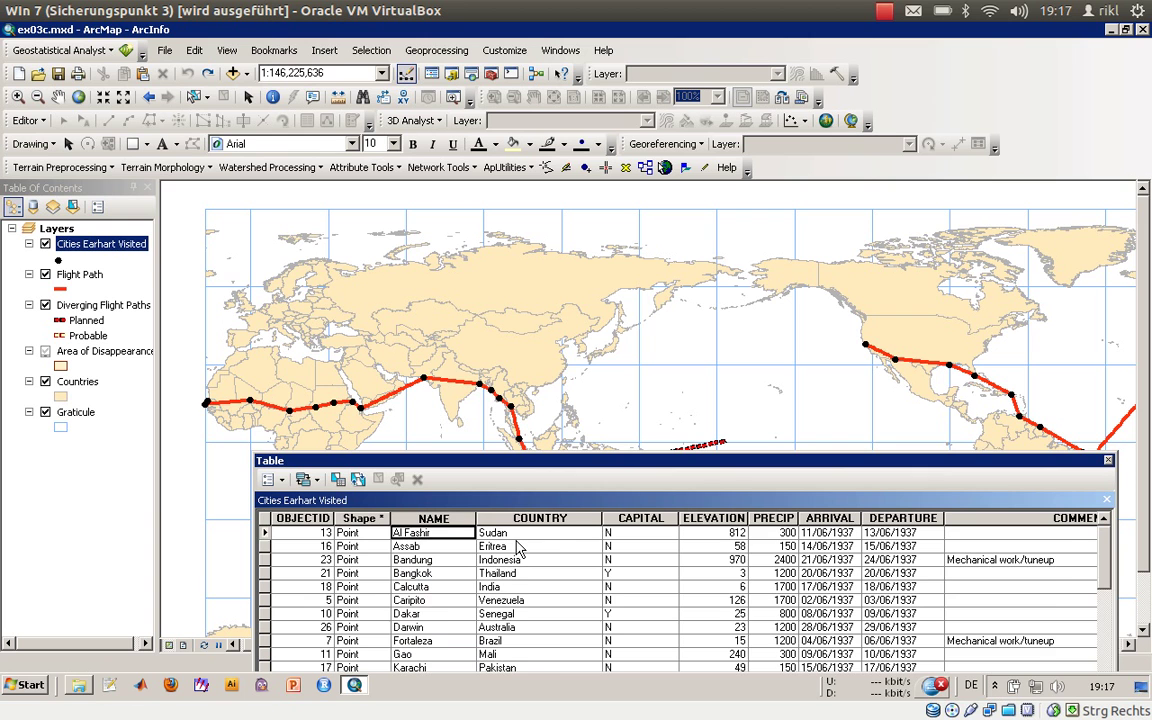
# Step: Select the Natal record so it highlights on the map
pyautogui.scroll(-5, 517, 548)
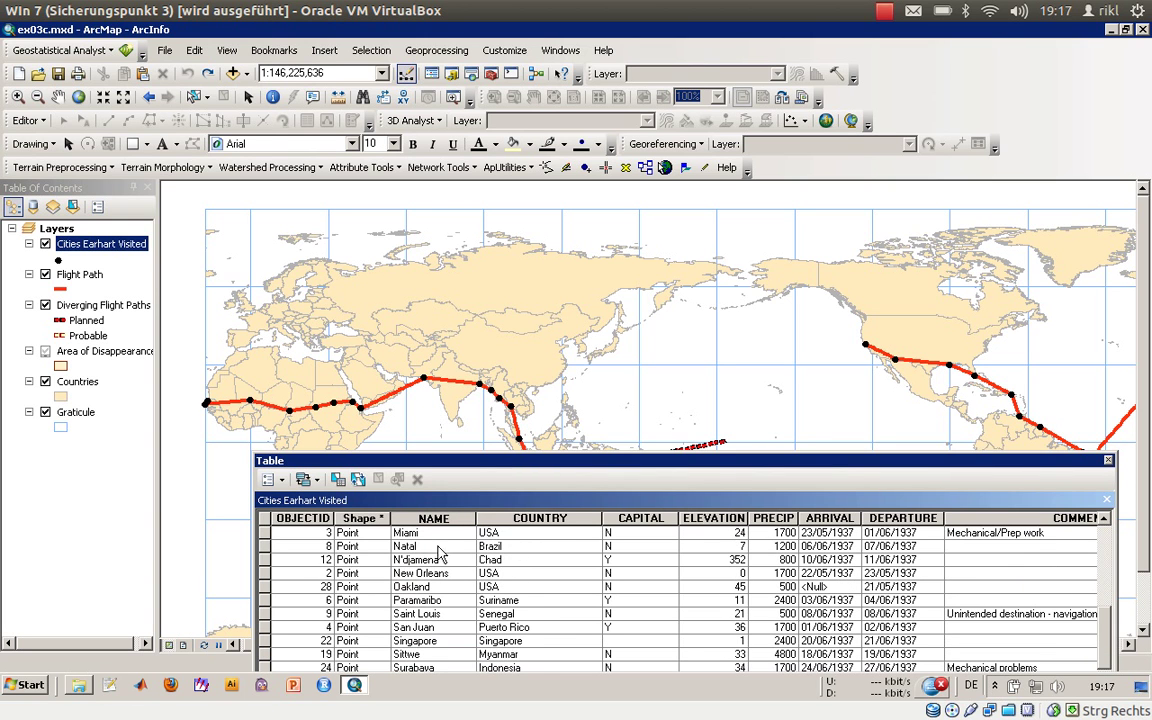
pyautogui.click(406, 547)
pyautogui.click(265, 546)
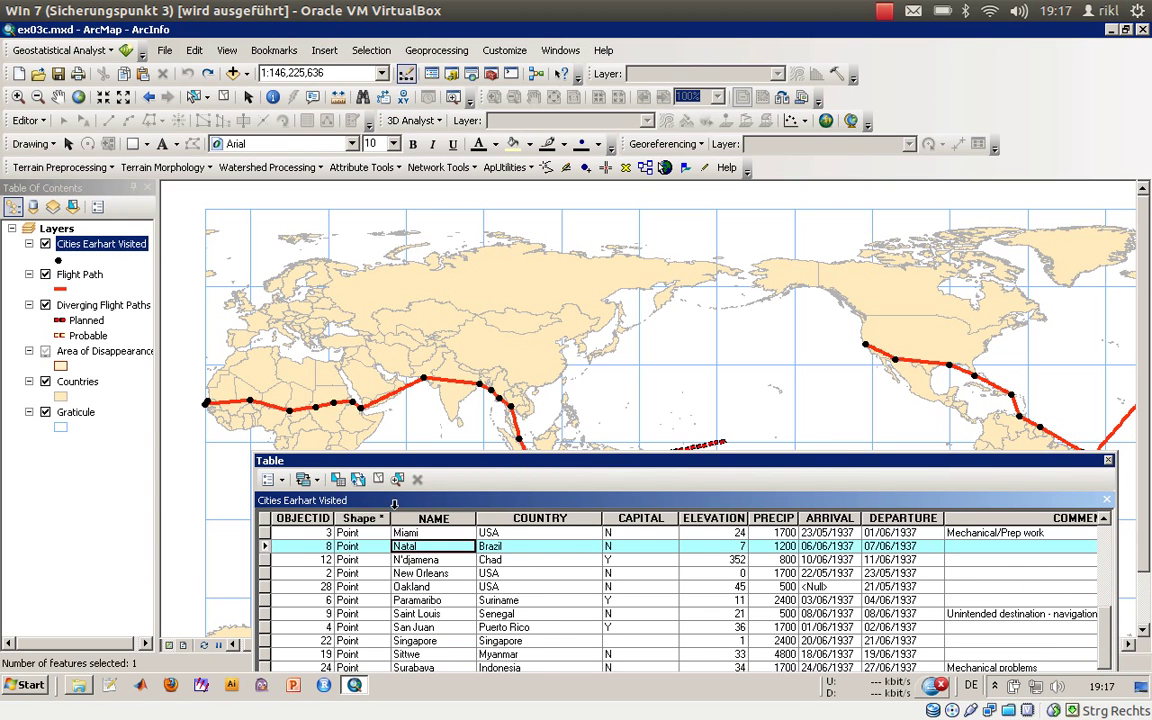
# Step: Pan around Natal, identify the Saint Louis point, then raise the table to show more rows
pyautogui.moveTo(856, 463); pyautogui.dragTo(868, 529)
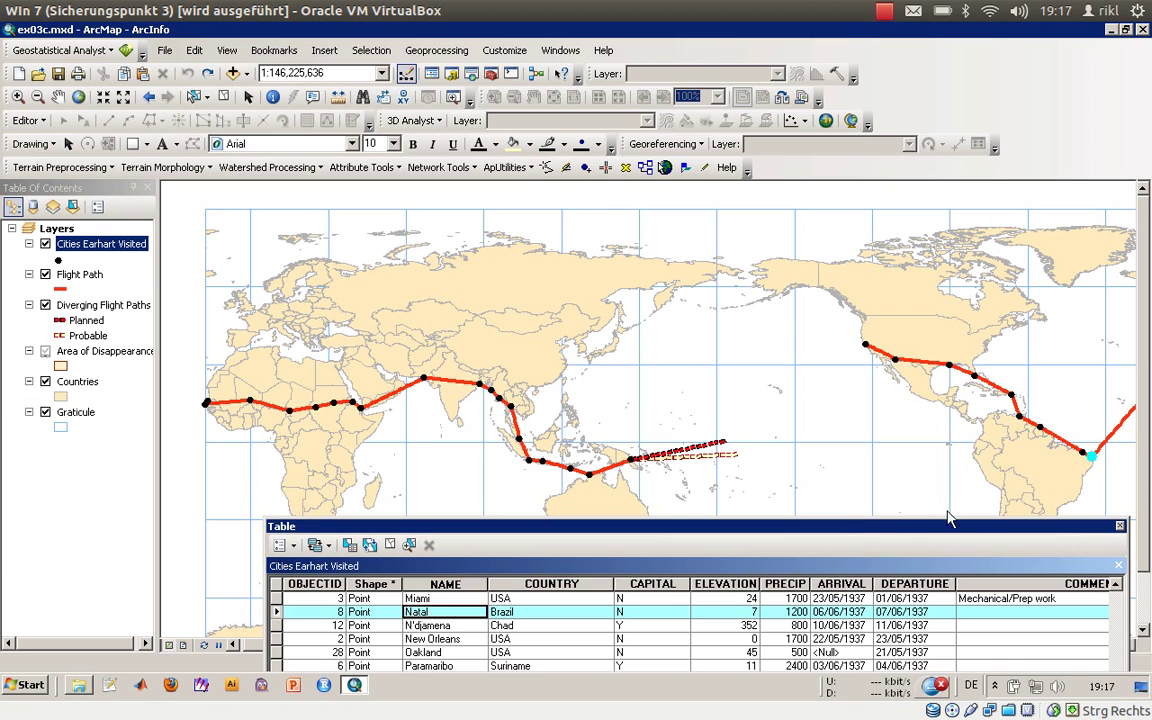
pyautogui.click(1134, 646)
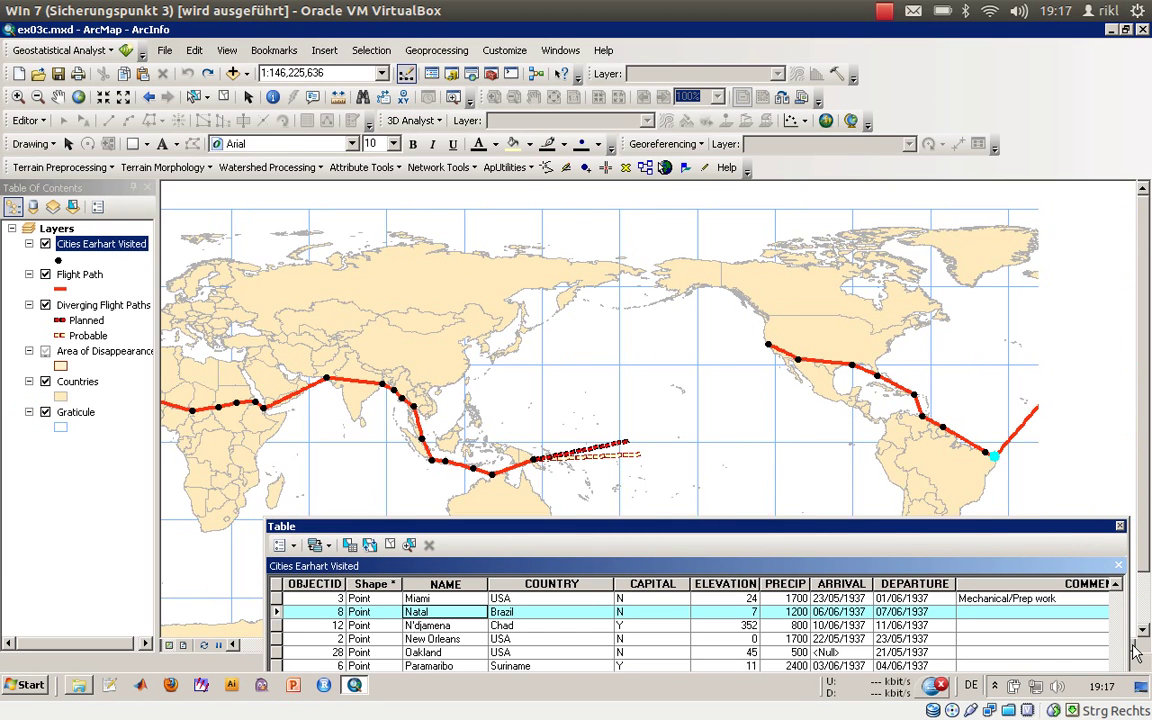
pyautogui.click(1134, 646)
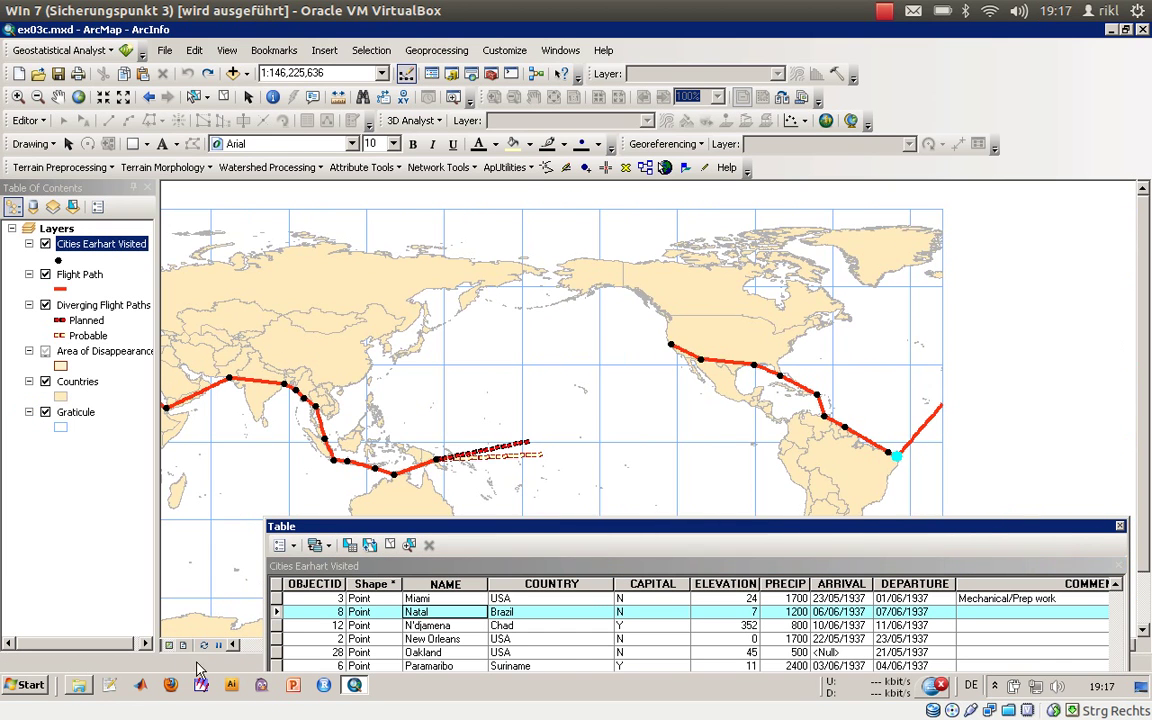
pyautogui.click(233, 645)
pyautogui.click(233, 645)
pyautogui.click(233, 645)
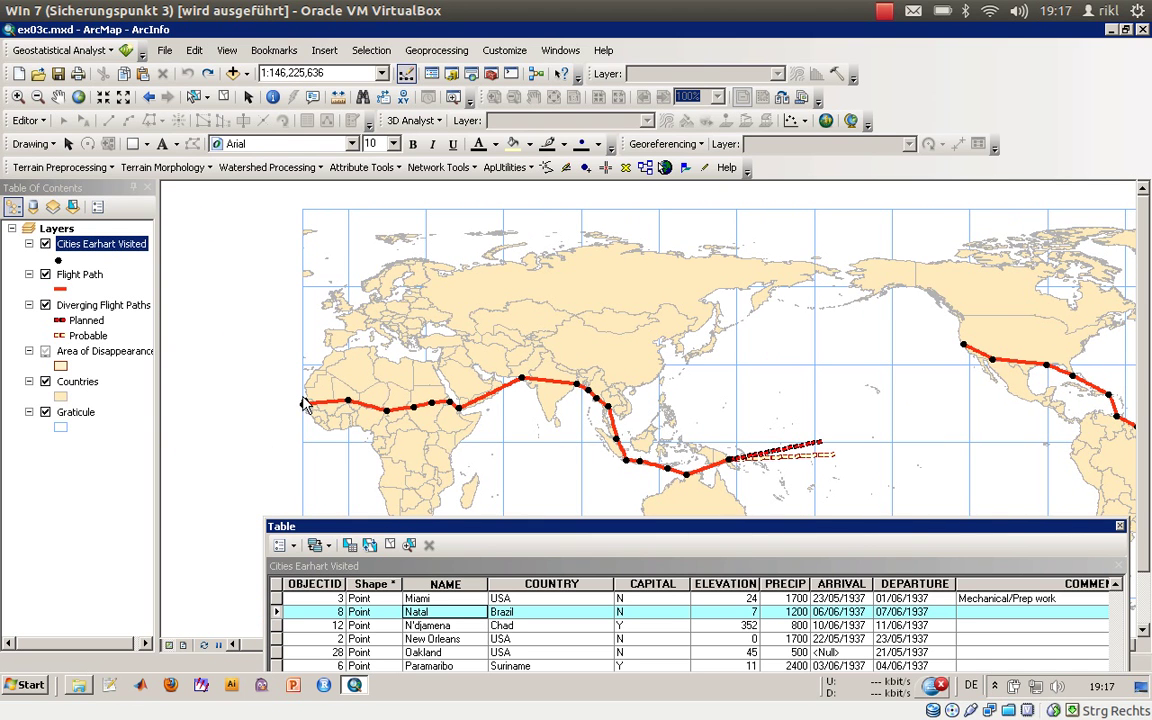
pyautogui.moveTo(304, 406)
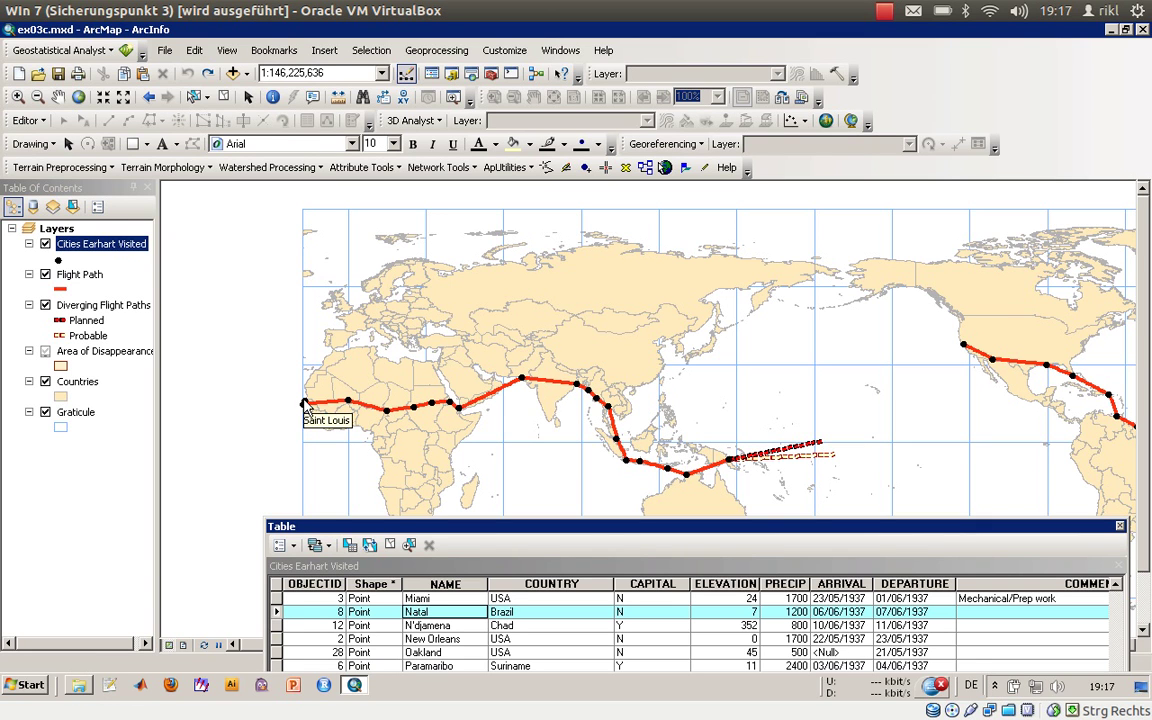
pyautogui.moveTo(620, 535); pyautogui.dragTo(562, 406)
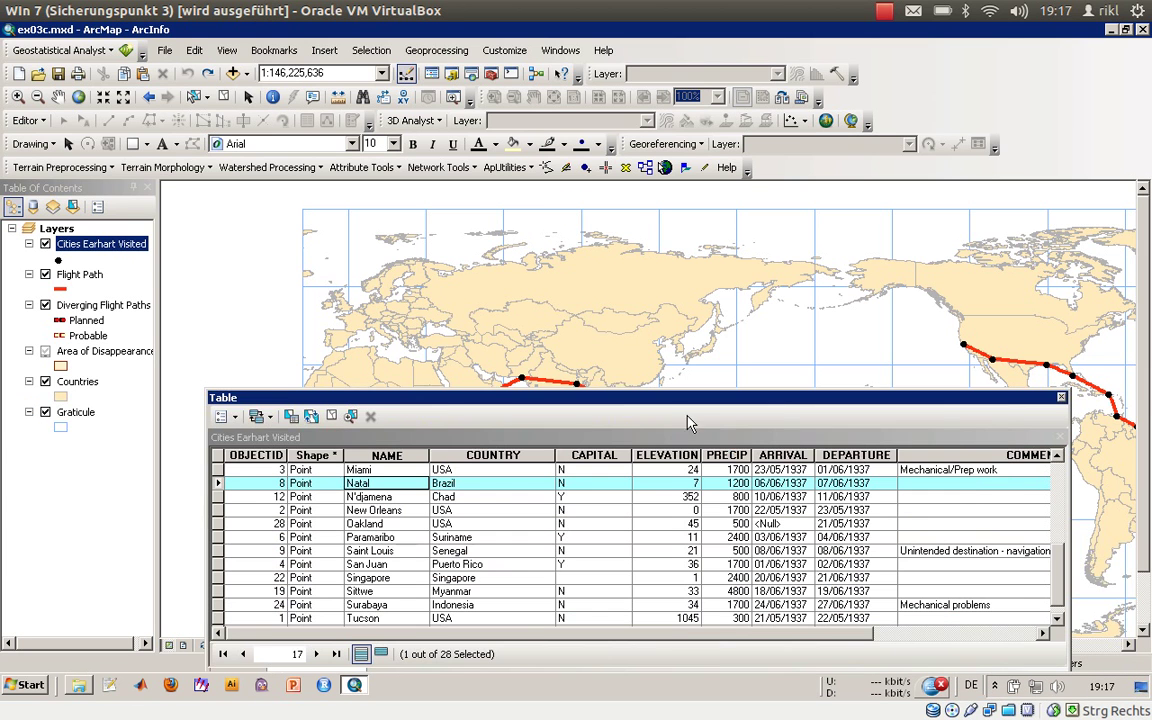
# Step: View PRECIP statistics for the selected city, then close that readout
pyautogui.rightClick(738, 464)
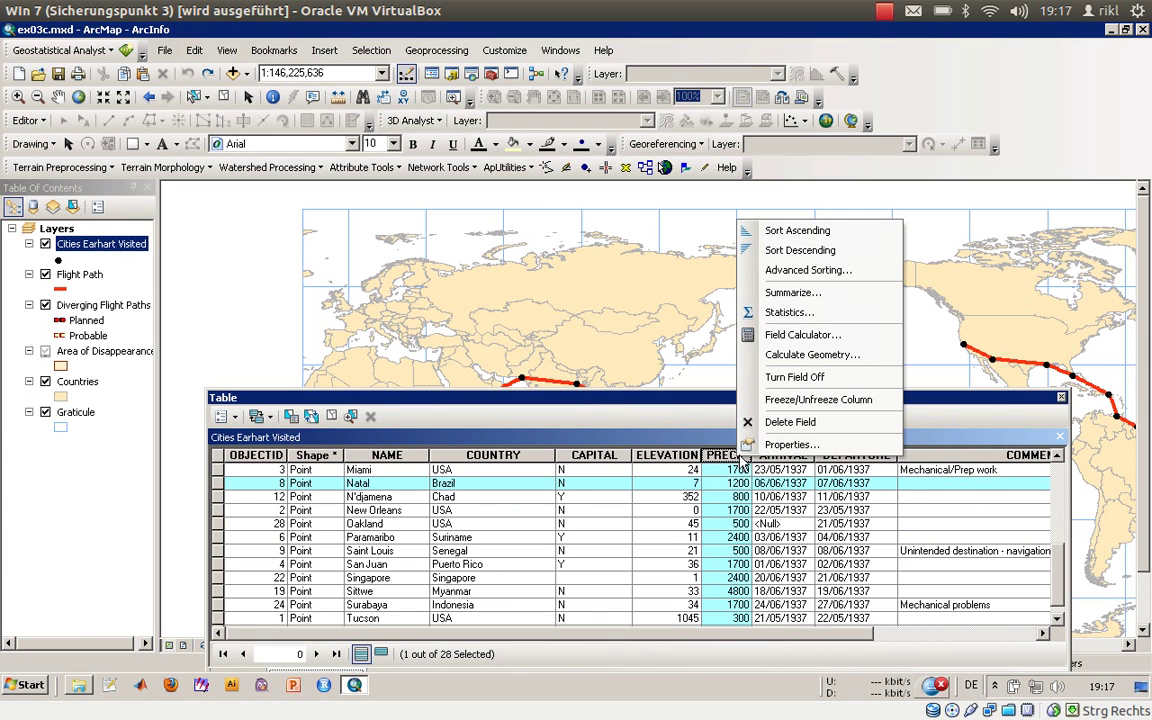
pyautogui.click(822, 315)
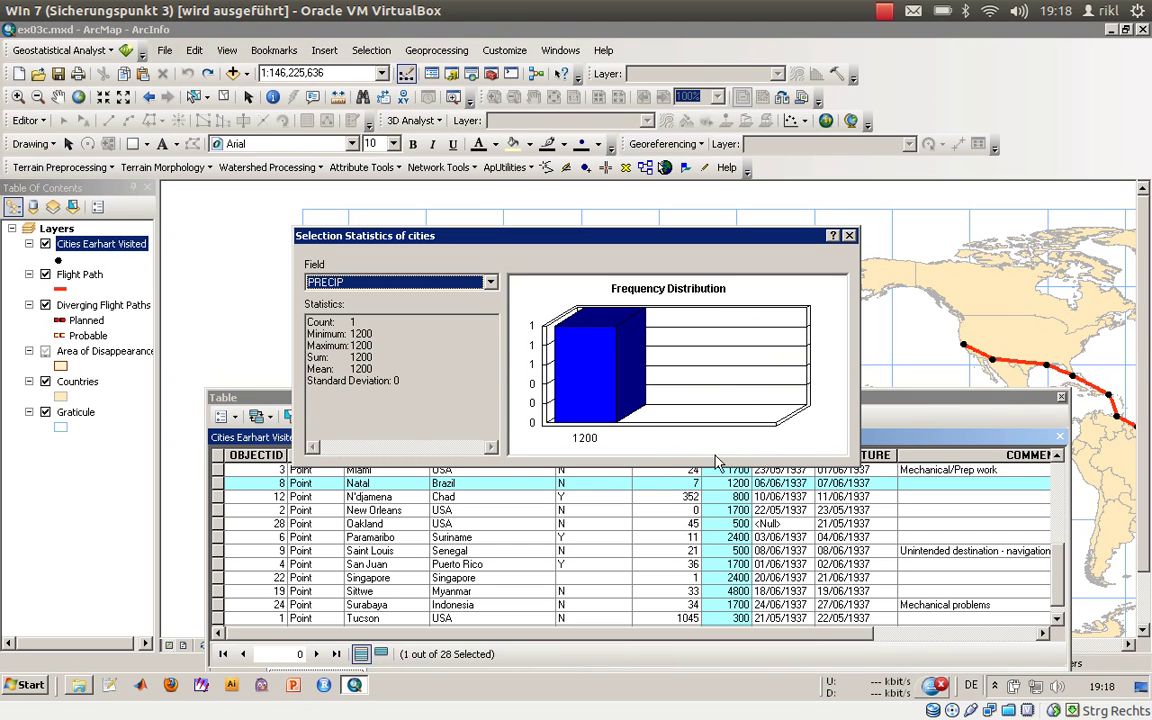
pyautogui.click(352, 321)
pyautogui.click(849, 235)
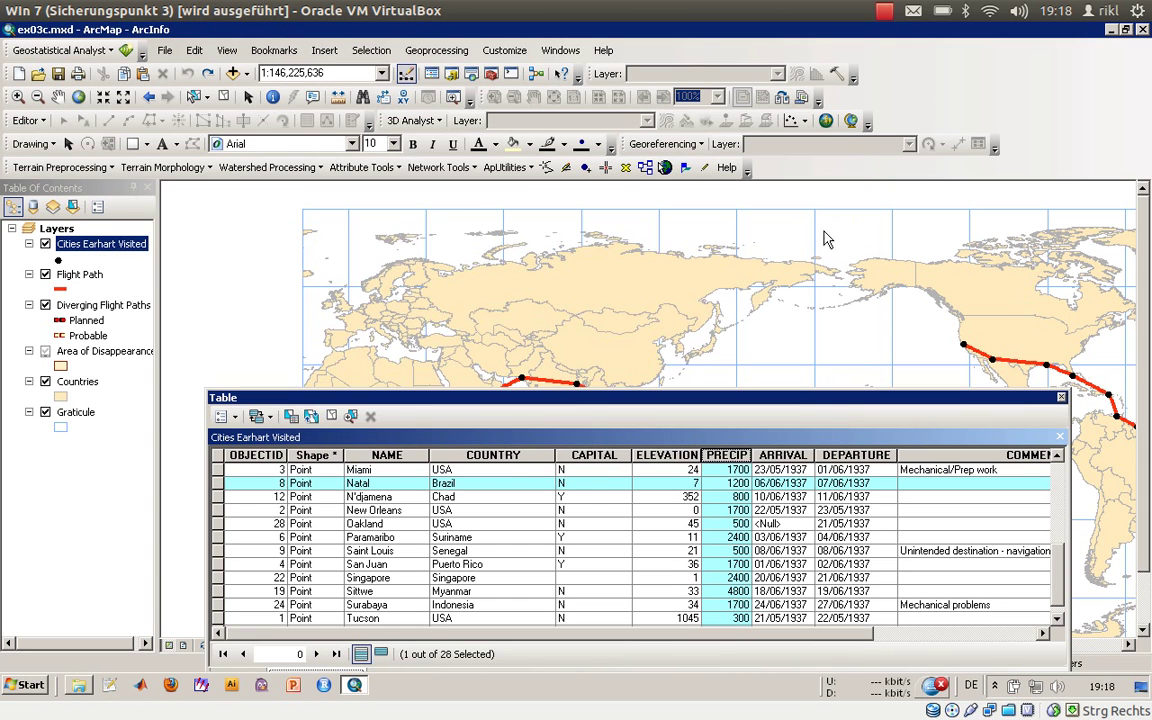
# Step: Clear the city selection, then select and widen the PRECIP column
pyautogui.rightClick(219, 483)
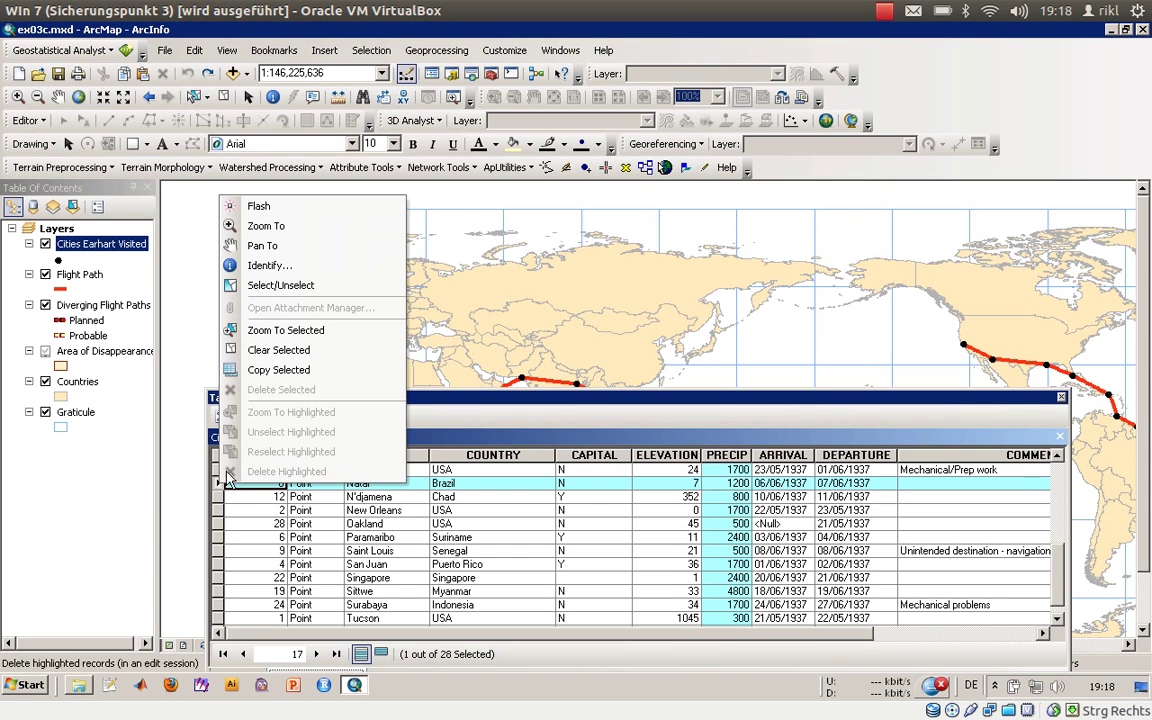
pyautogui.click(276, 350)
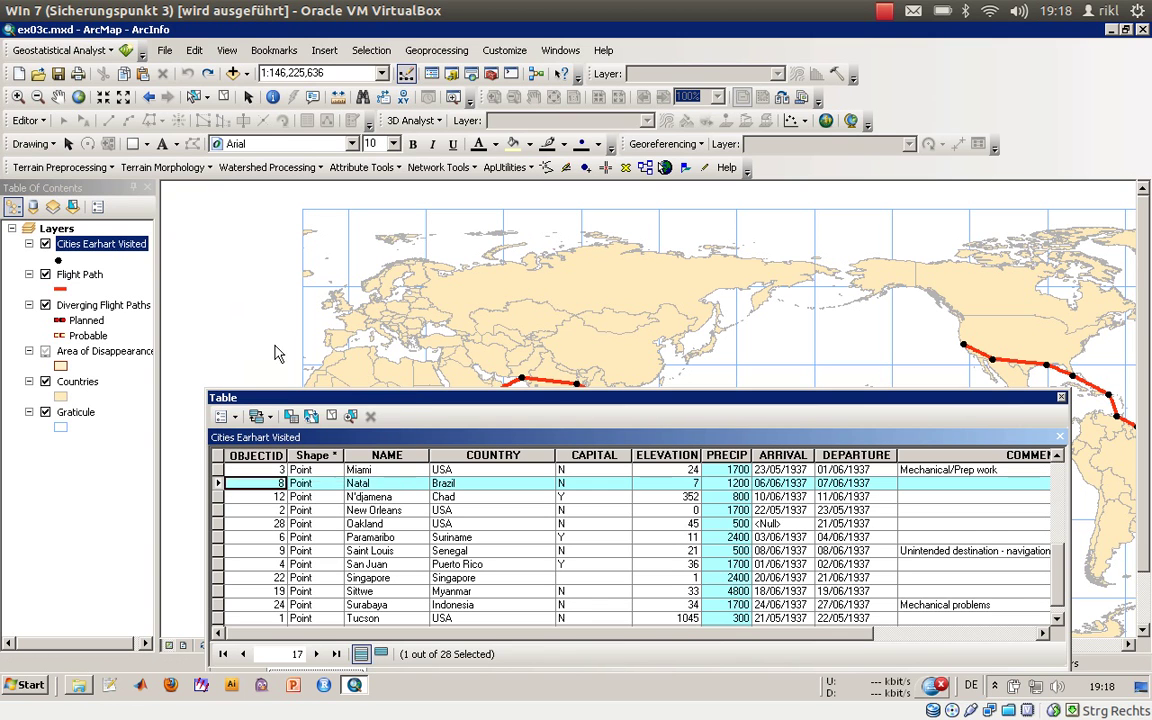
pyautogui.click(736, 455)
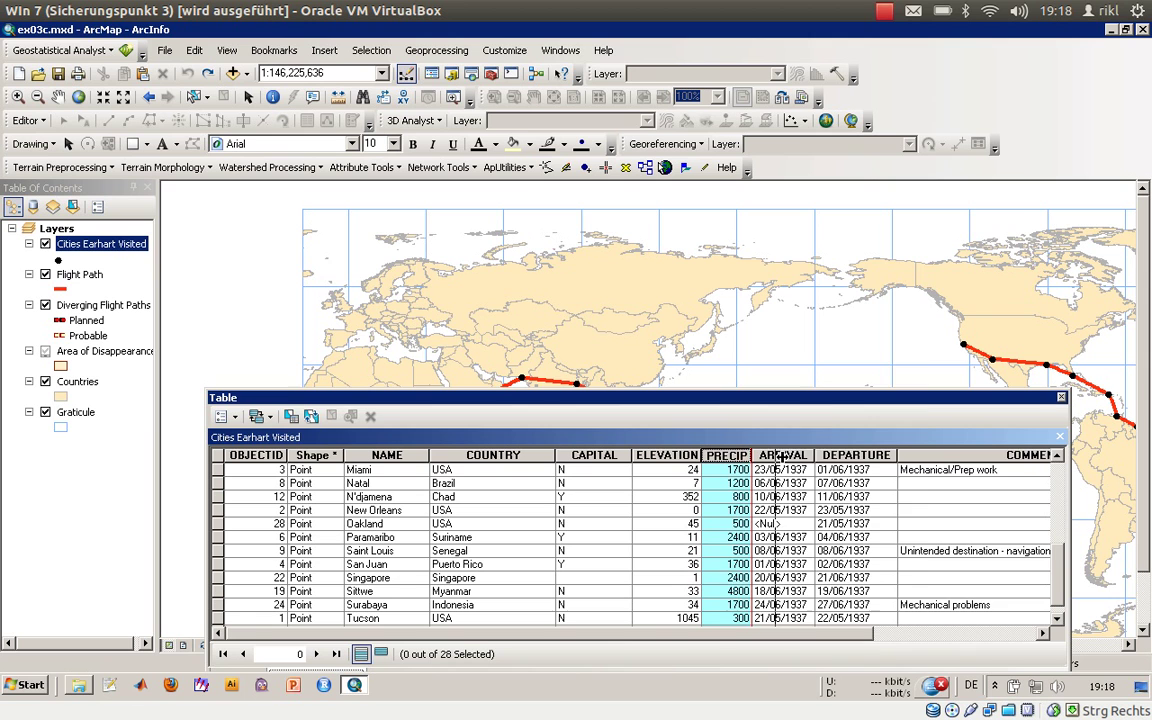
pyautogui.moveTo(751, 455); pyautogui.dragTo(815, 455)
# Step: Review PRECIP statistics across all 28 cities, then close them and the cities table
pyautogui.rightClick(762, 462)
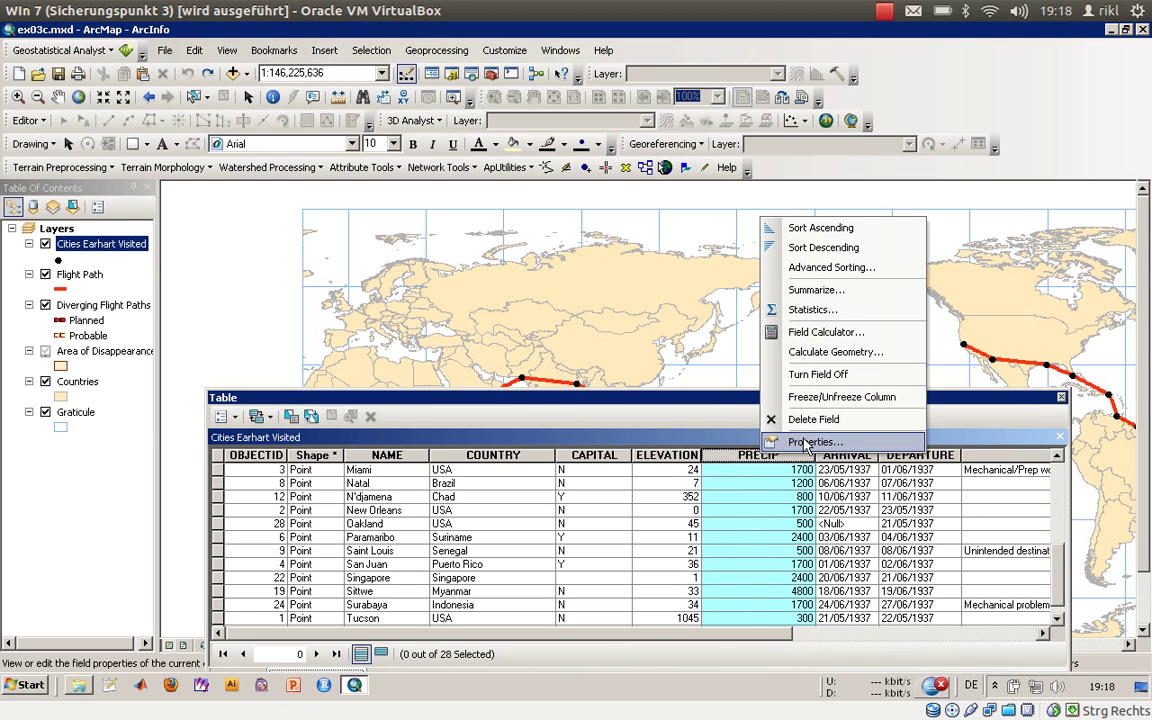
pyautogui.click(812, 311)
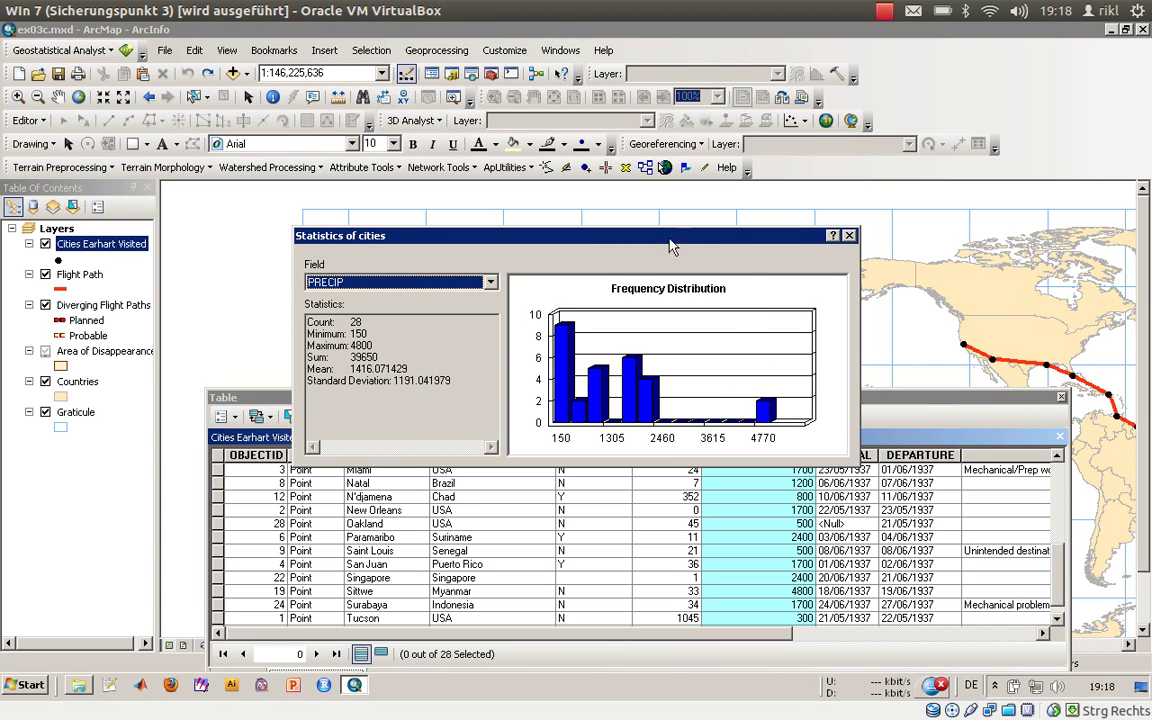
pyautogui.moveTo(624, 235); pyautogui.dragTo(489, 218)
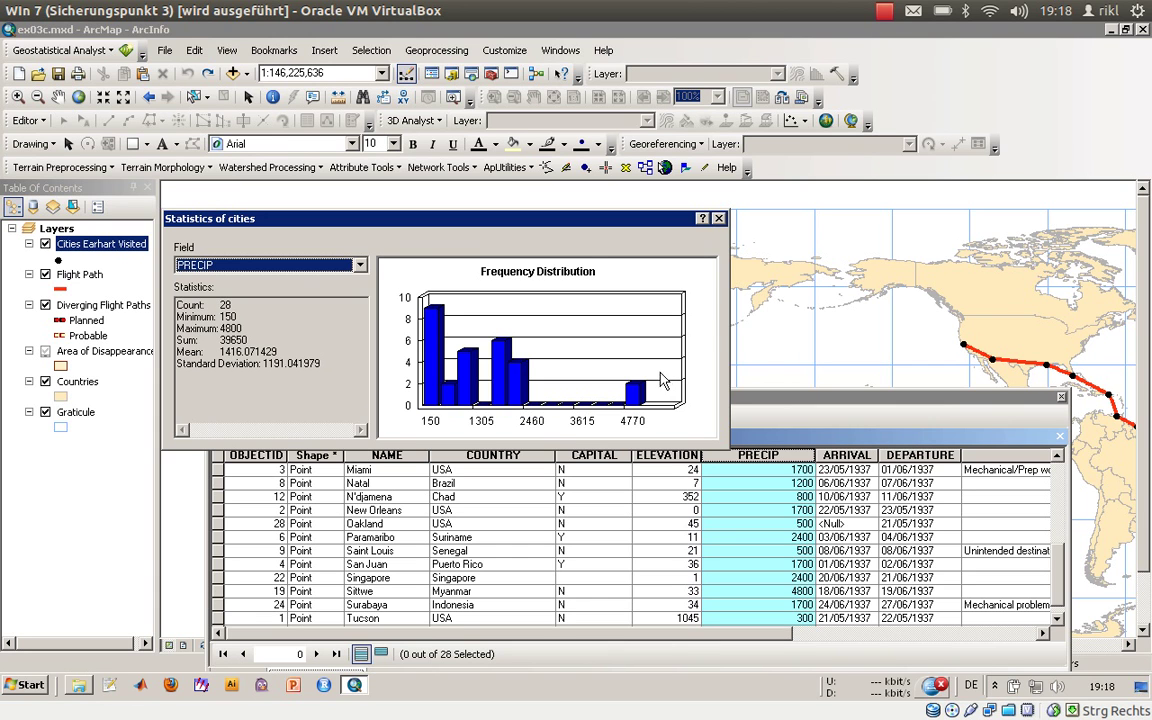
pyautogui.click(718, 218)
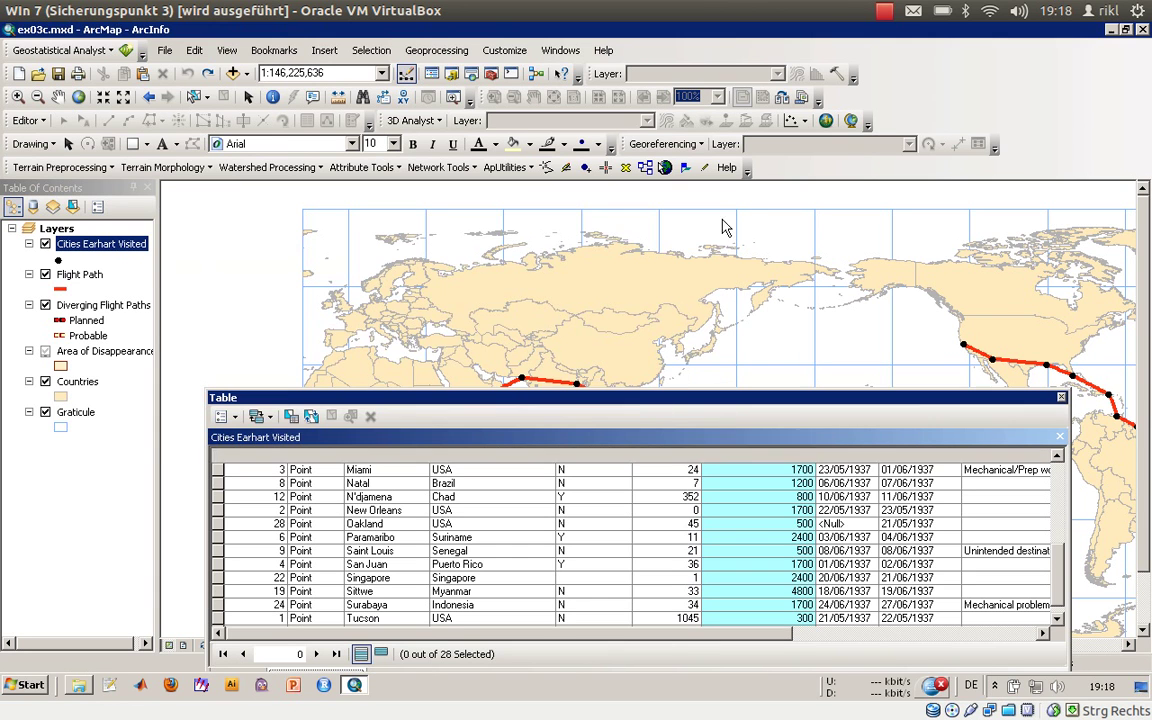
pyautogui.click(1062, 399)
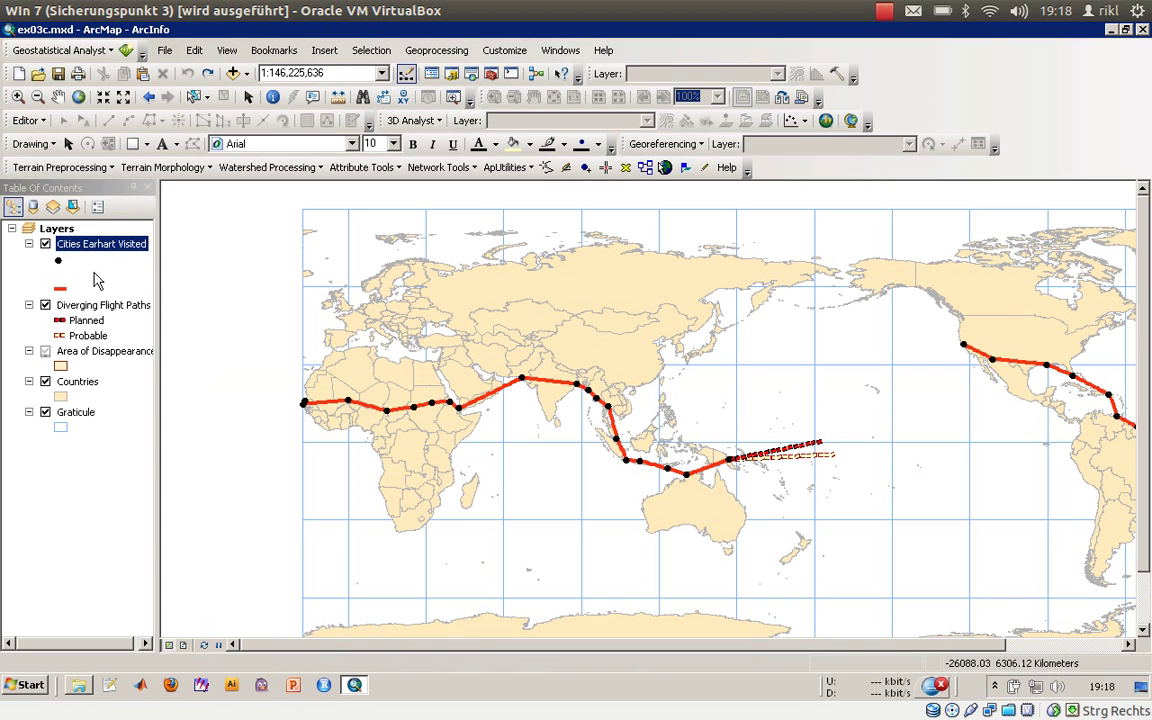
# Step: Open the Flight Path attribute table and show statistics for its LENGTH field
pyautogui.rightClick(98, 278)
pyautogui.click(160, 326)
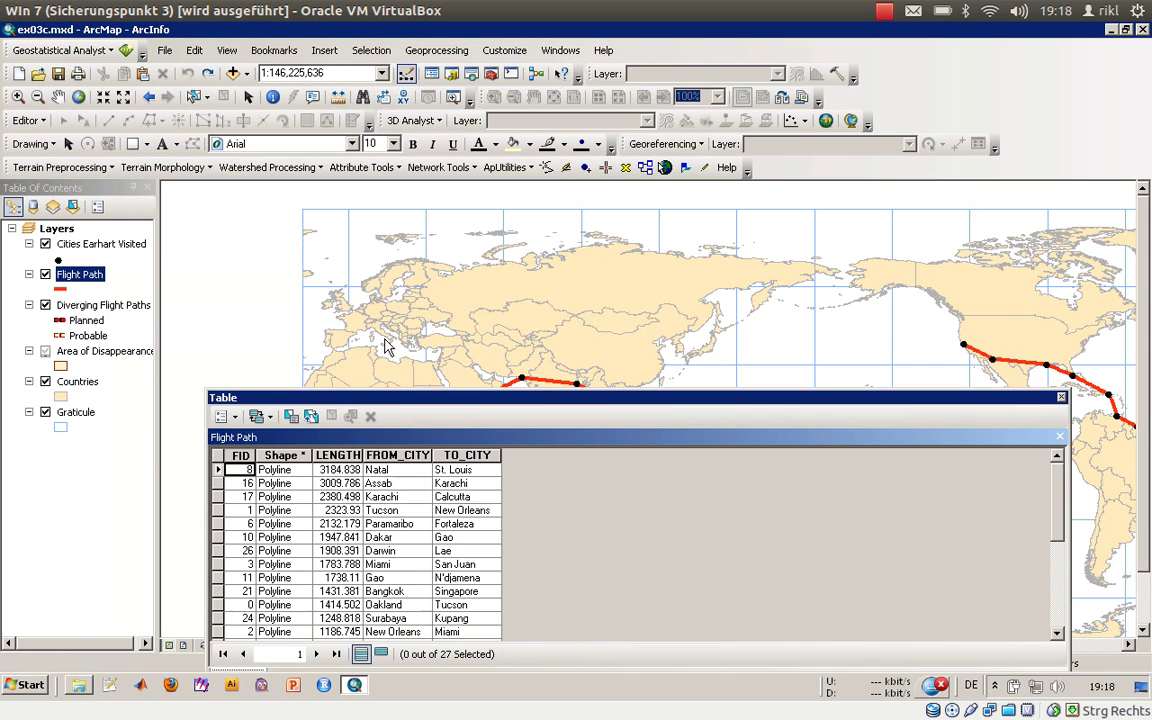
pyautogui.click(333, 456)
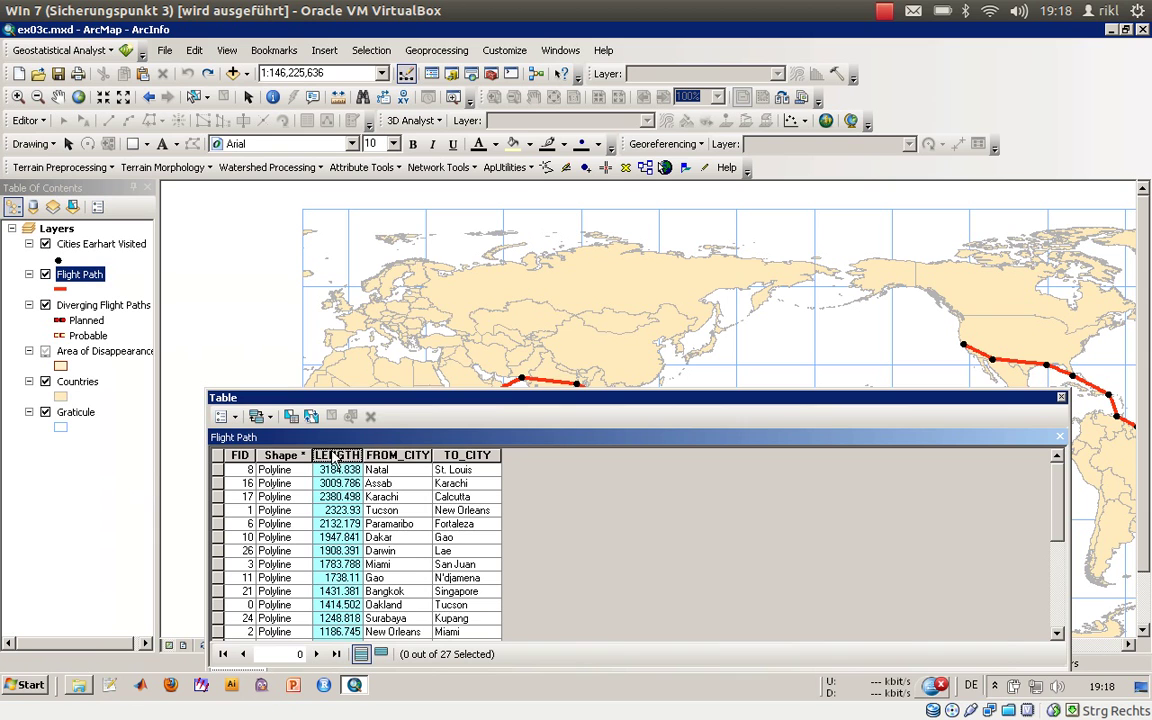
pyautogui.rightClick(336, 460)
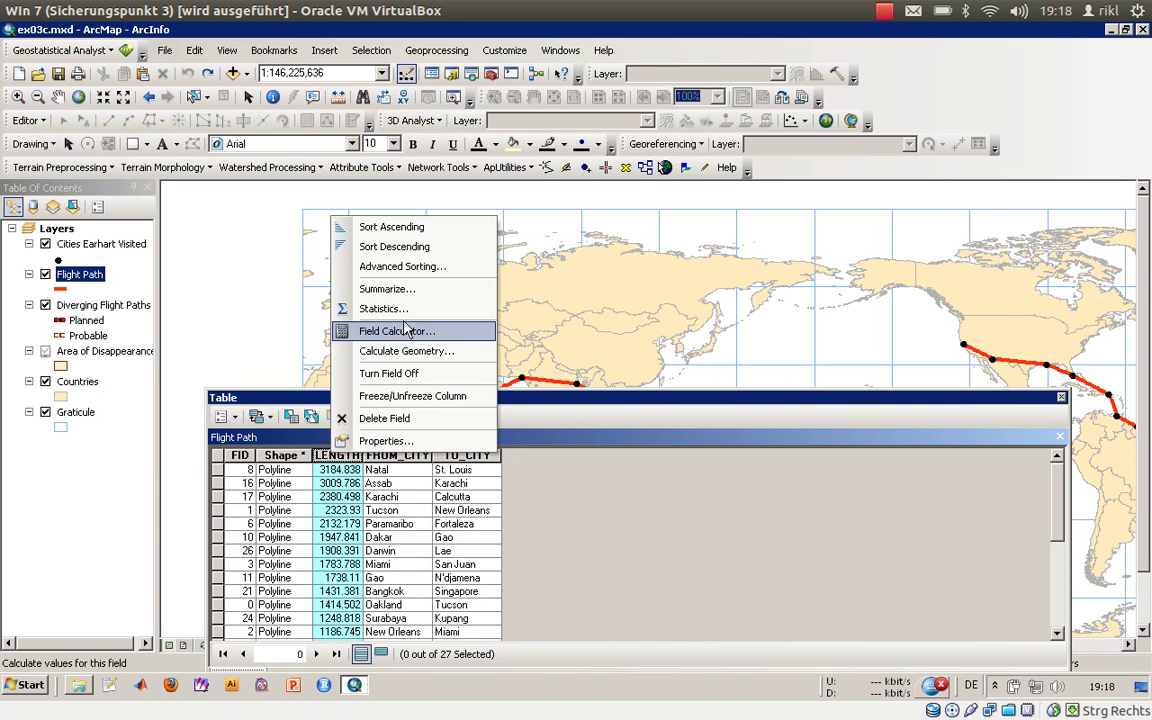
pyautogui.click(372, 309)
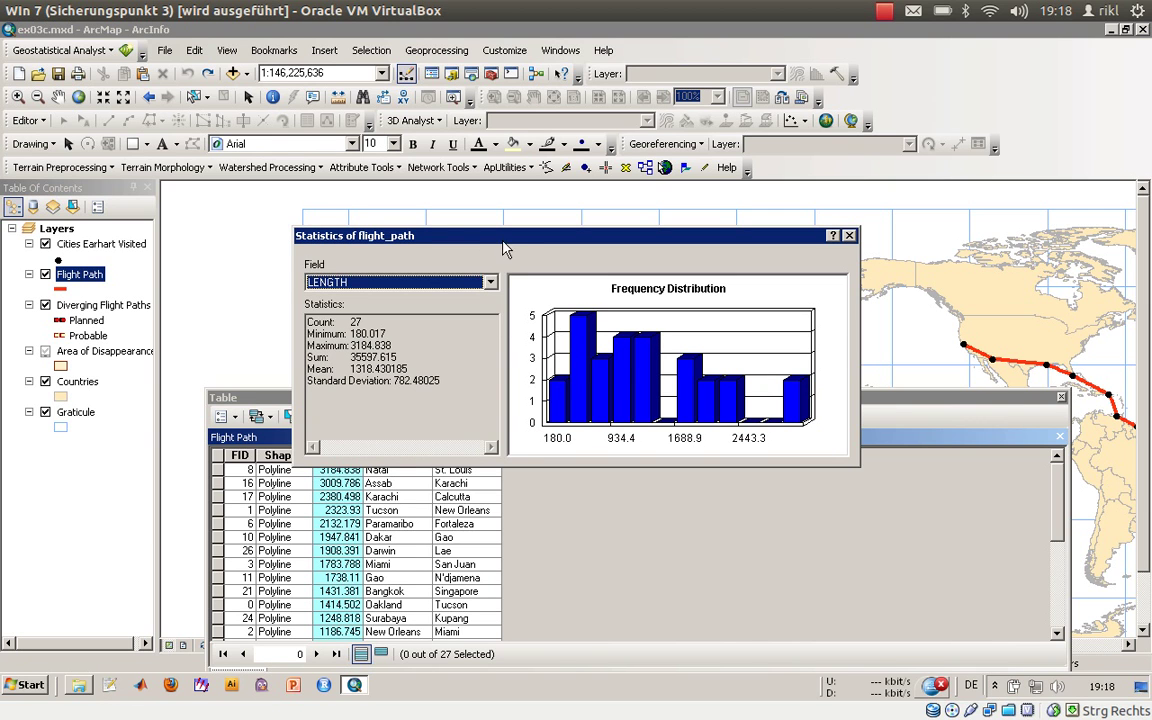
# Step: Examine the LENGTH statistics: 27 legs, mean 1318.430185, and the maximum value
pyautogui.moveTo(505, 248); pyautogui.dragTo(444, 203)
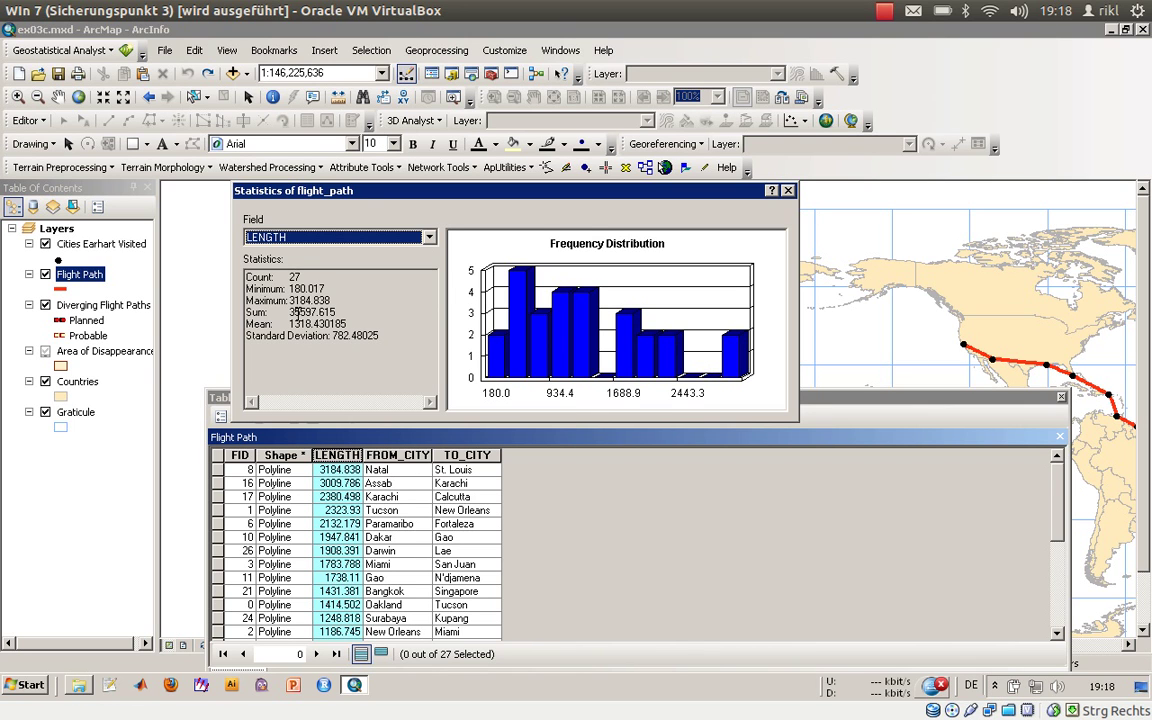
pyautogui.moveTo(291, 324); pyautogui.dragTo(316, 325)
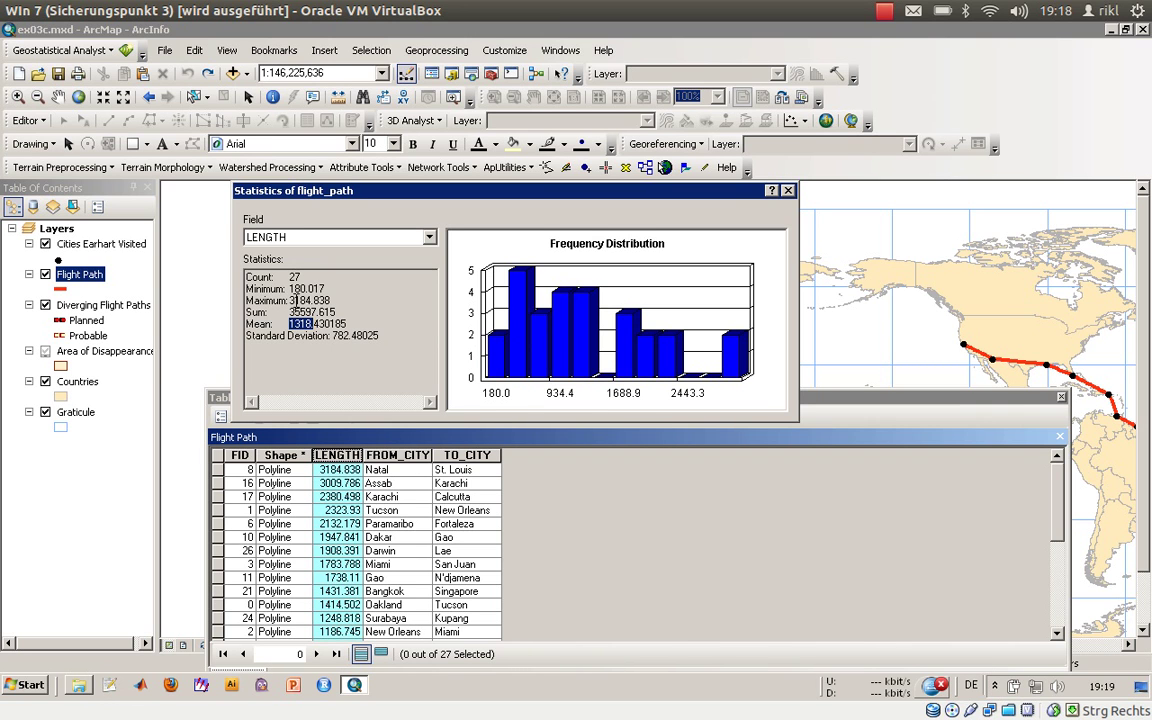
pyautogui.moveTo(290, 300); pyautogui.dragTo(304, 300)
# Step: Close the LENGTH statistics window and the Flight Path attribute table
pyautogui.click(788, 190)
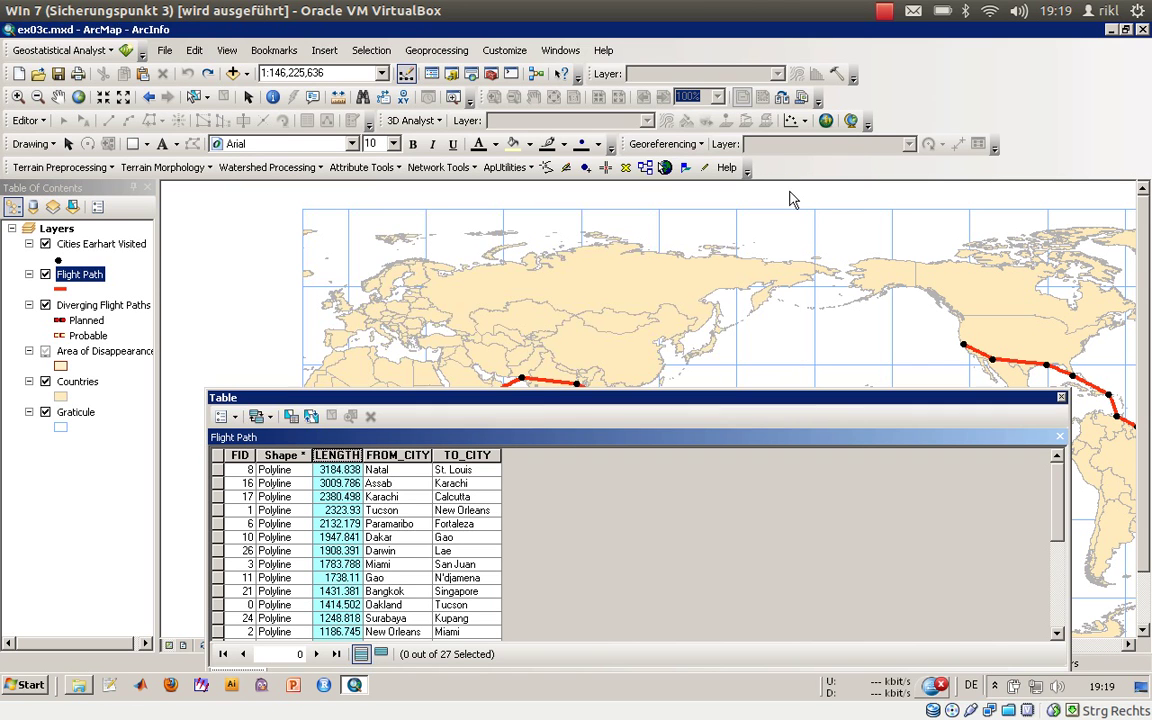
pyautogui.click(1061, 398)
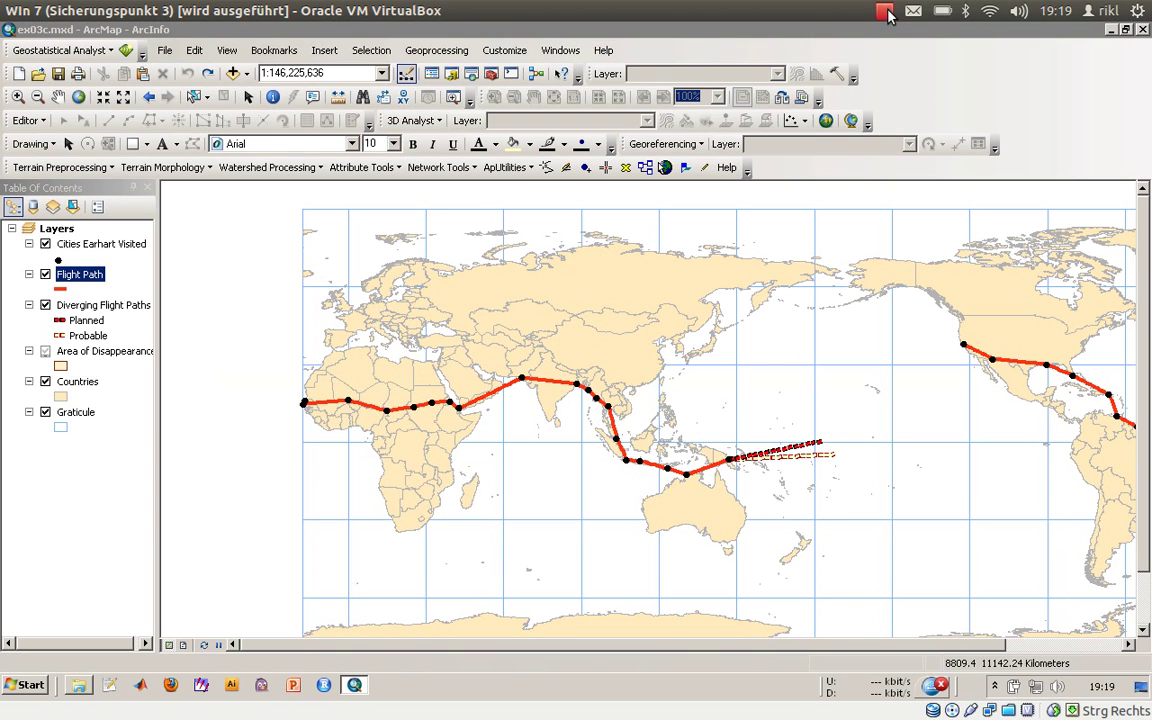